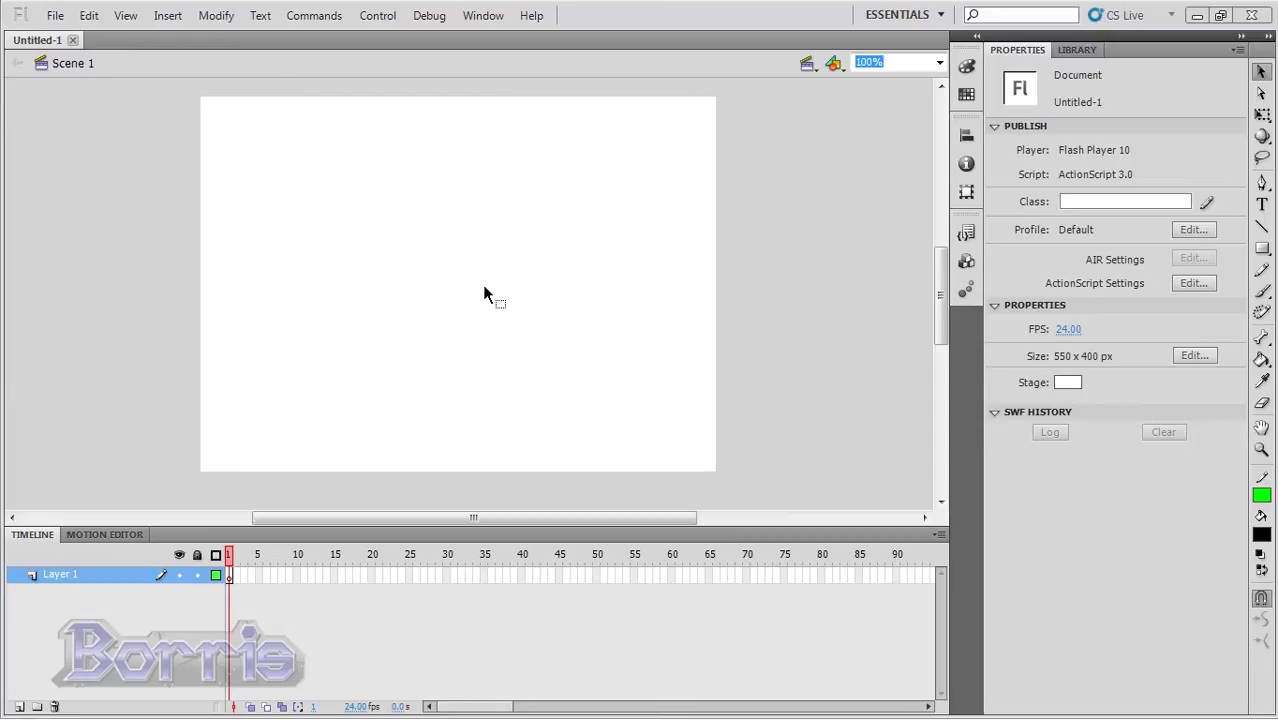
Show the Output and Actions panels, widening the Actions editor and moving it over the stage
left_click(484, 16)
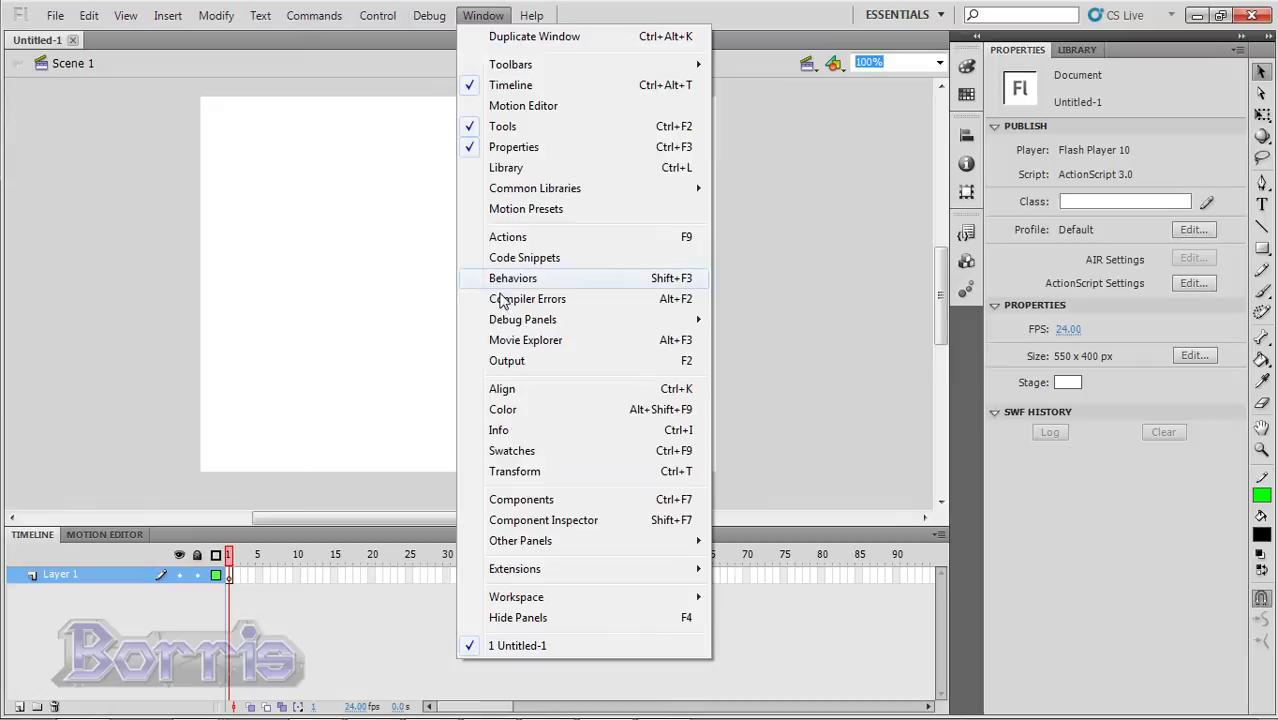
left_click(501, 362)
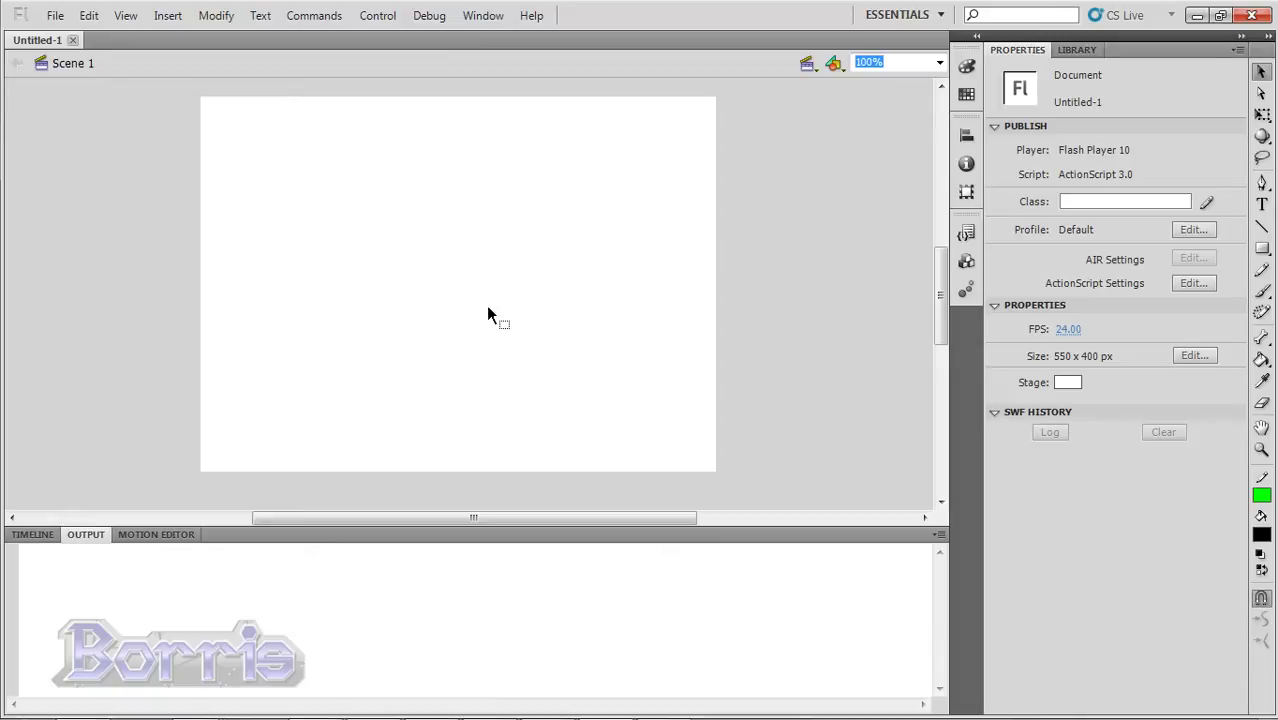
left_click(483, 16)
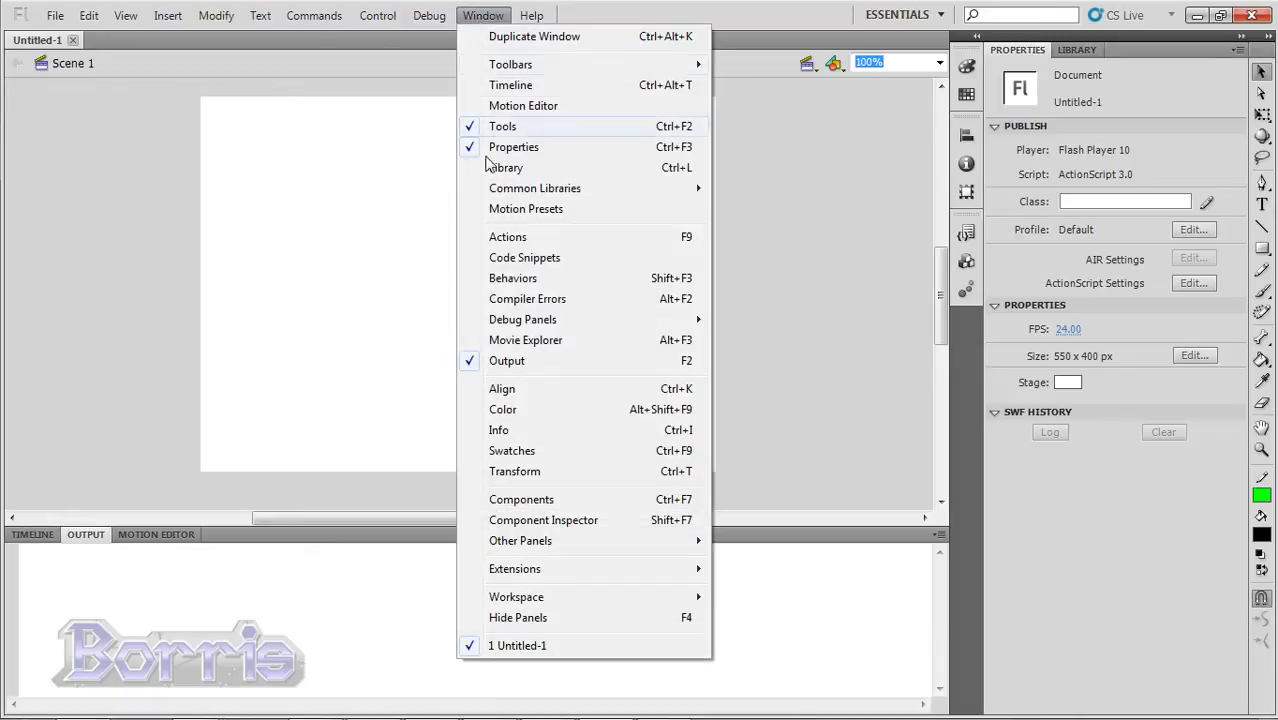
left_click(500, 240)
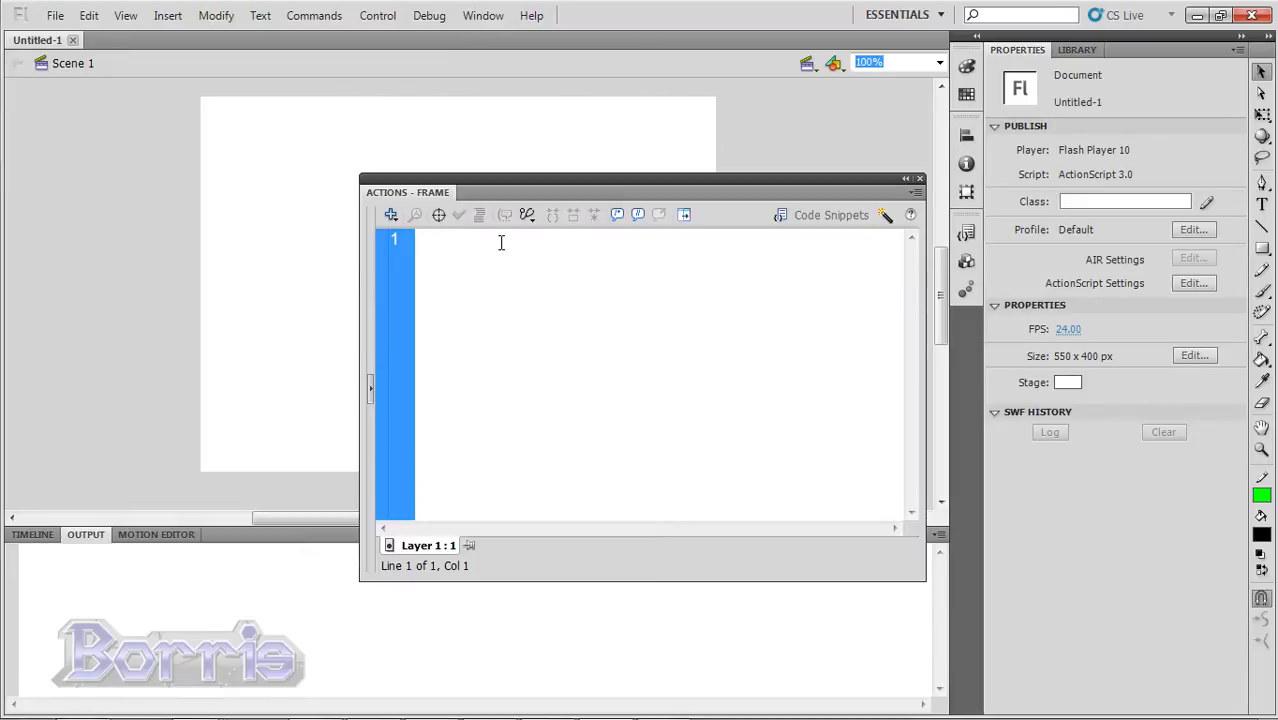
left_click_drag(358, 290, 130, 294)
left_click_drag(272, 192, 202, 110)
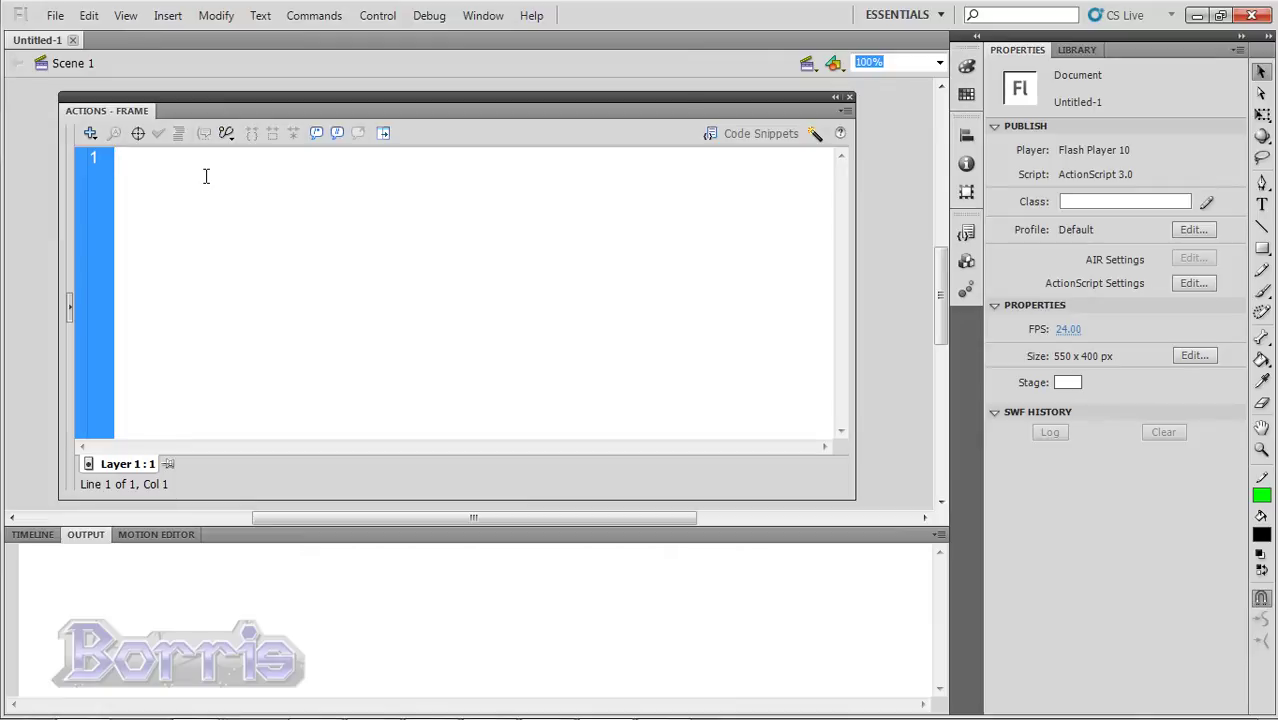
Write trace("ActionScrpt is fun!"); in frame 1's script
type("trace(")
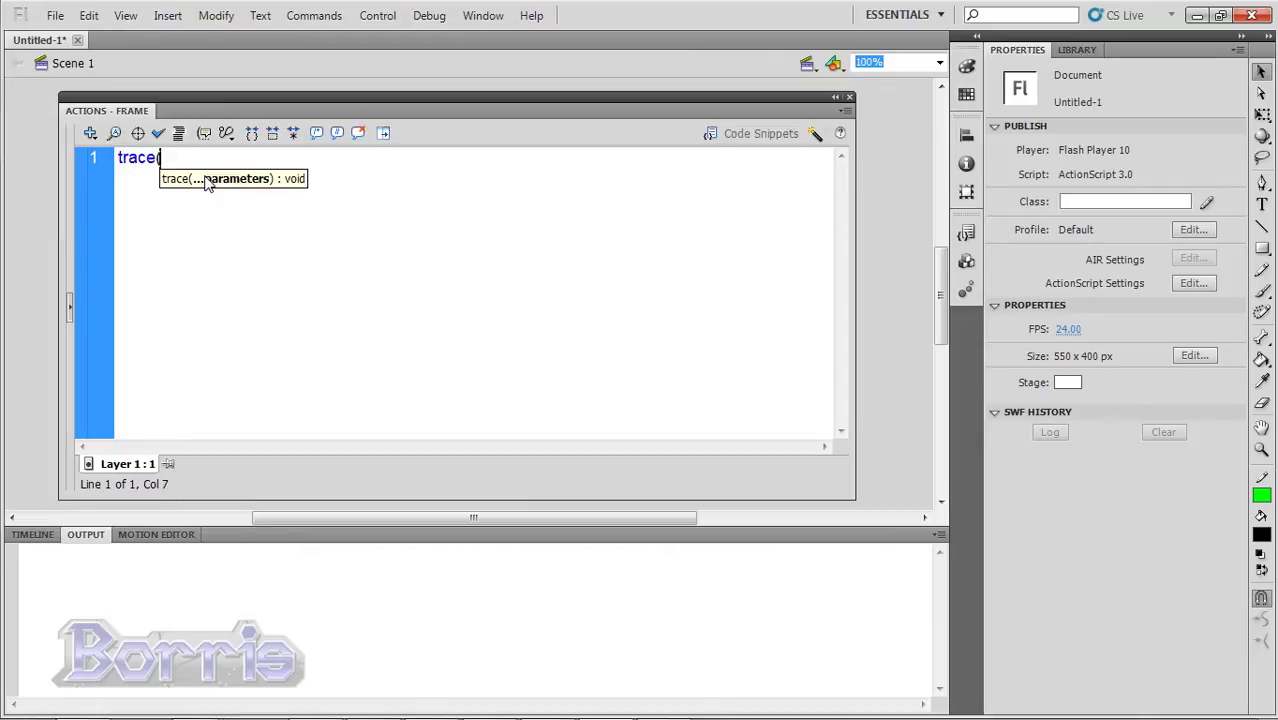
type("\"A\"")
type(")")
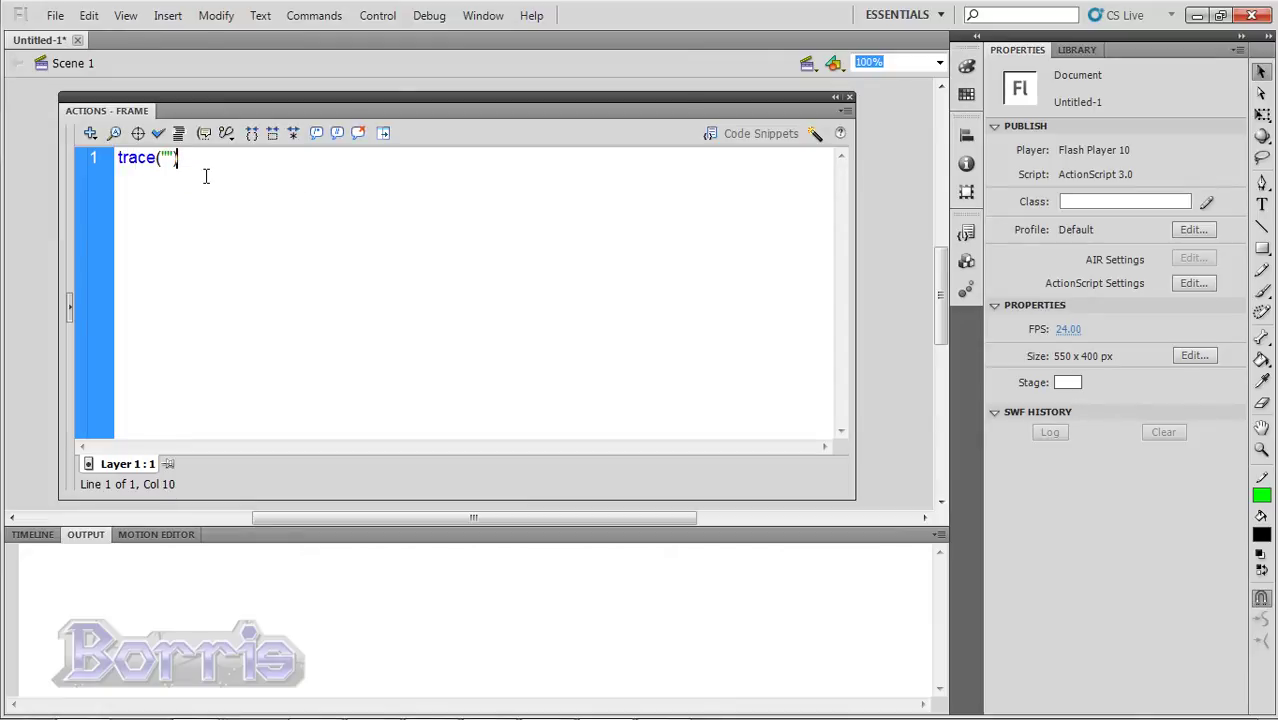
type(";")
key("Left")
key("Left")
key("Left")
type("ActionSc")
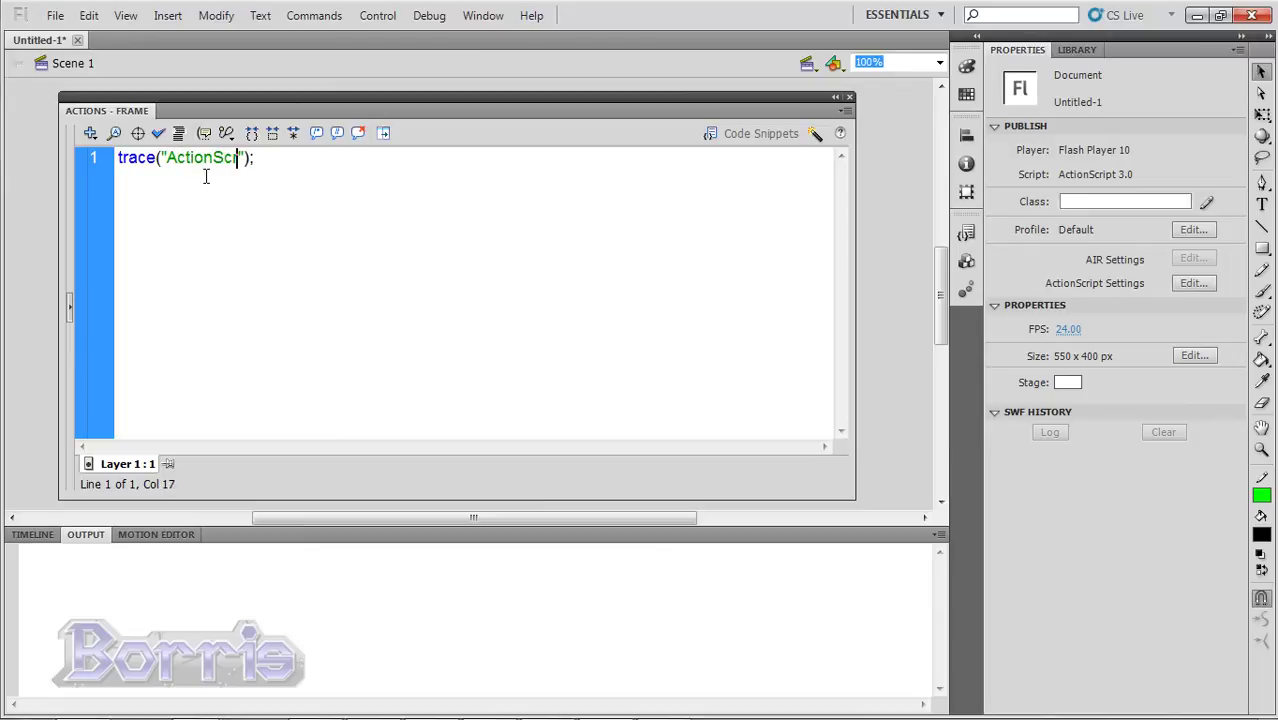
type("rpt is fun")
type("!")
Test the movie in Flash Professional, then view it with Publish Preview
left_click(376, 16)
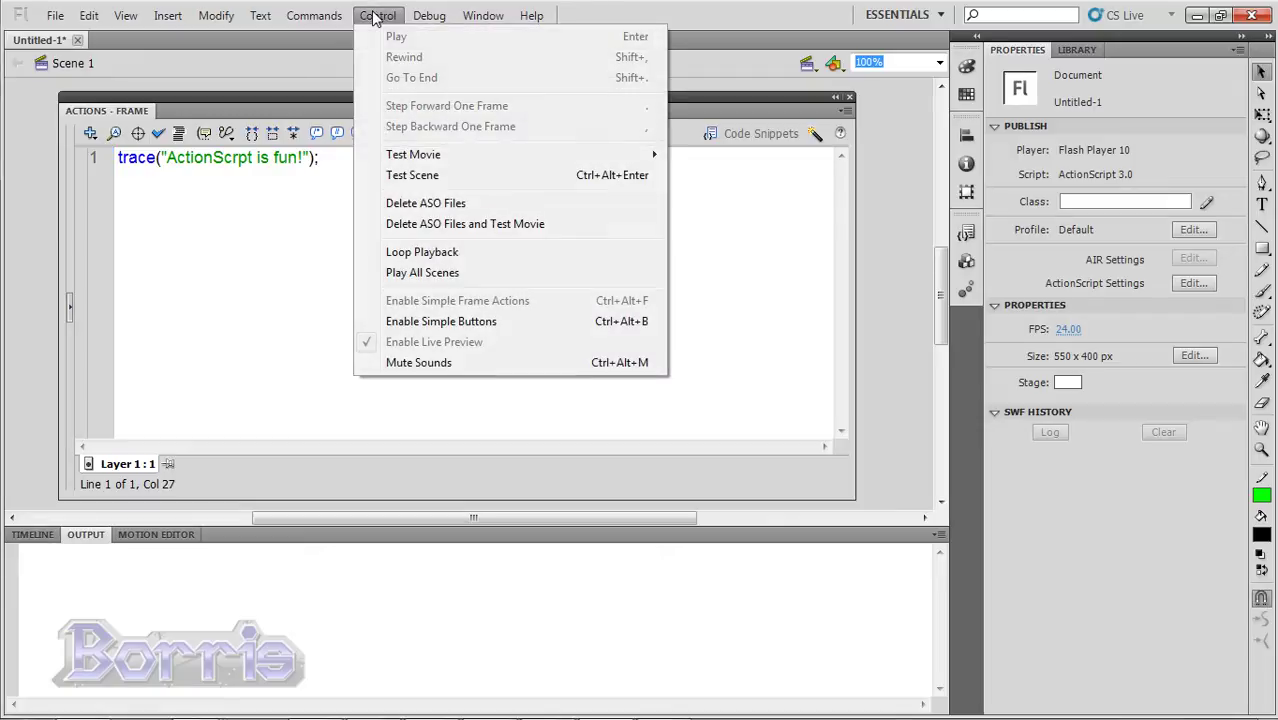
mouse_move(413, 154)
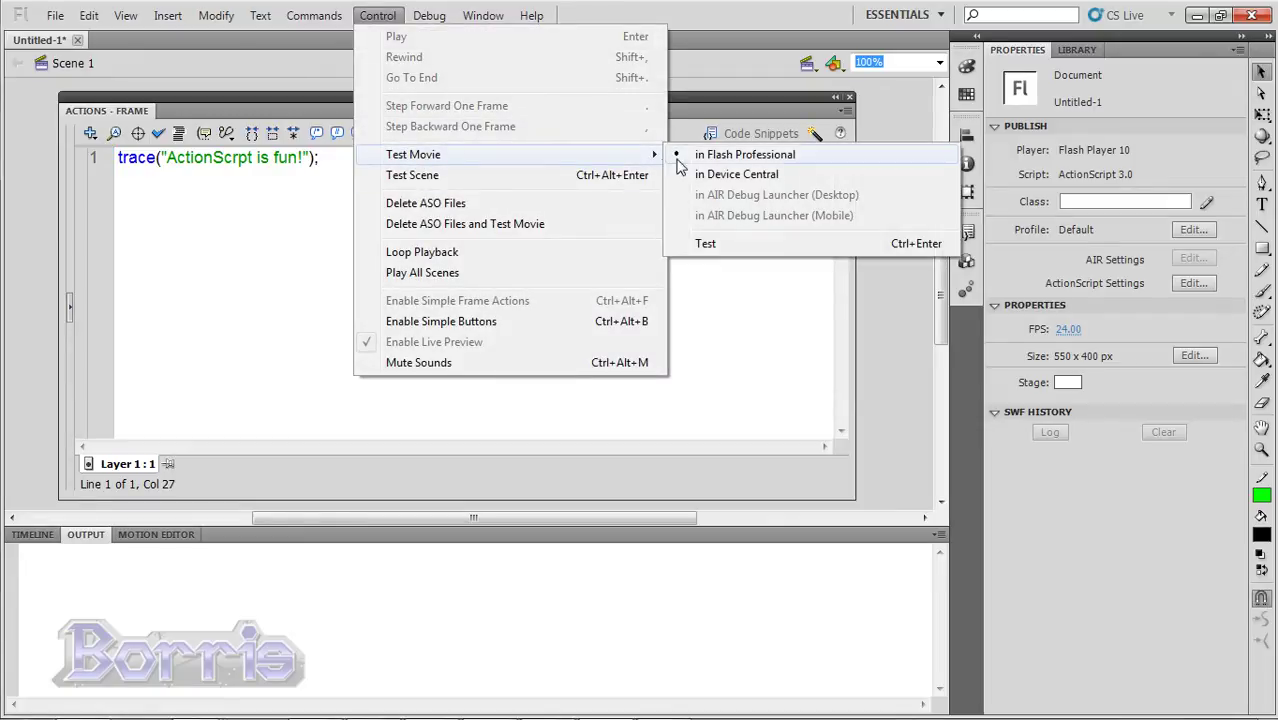
left_click(707, 154)
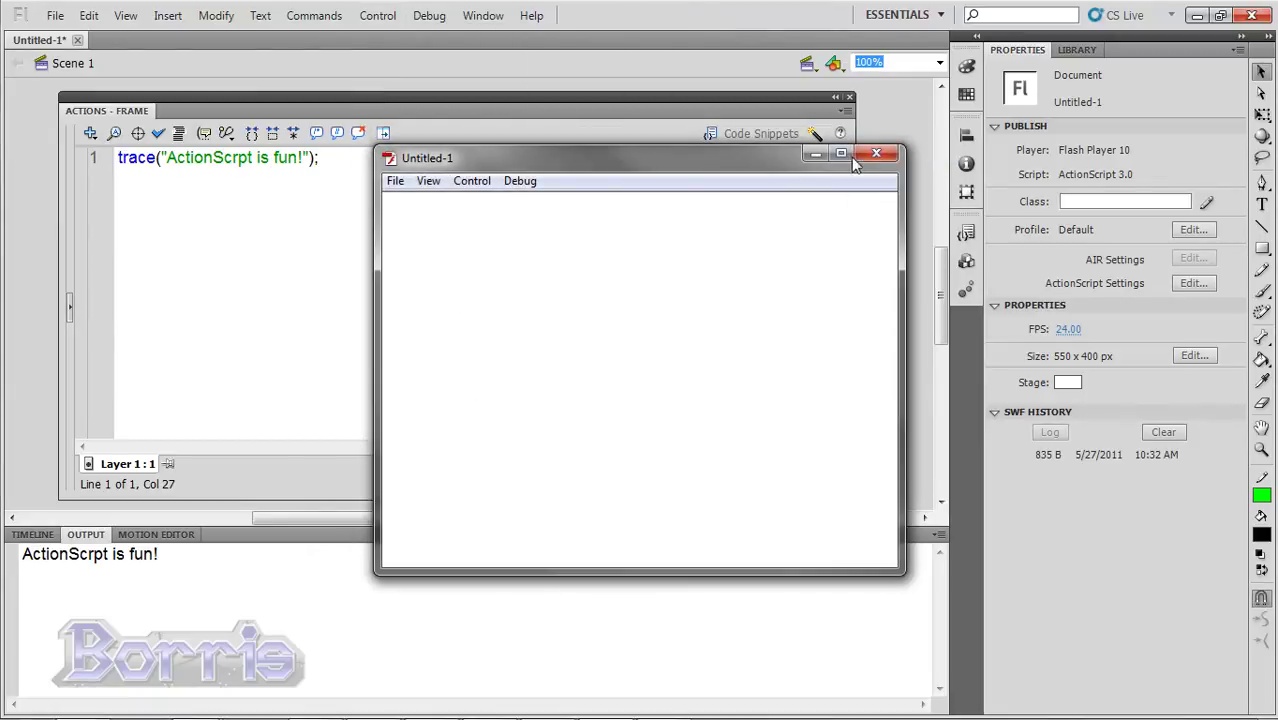
left_click(876, 153)
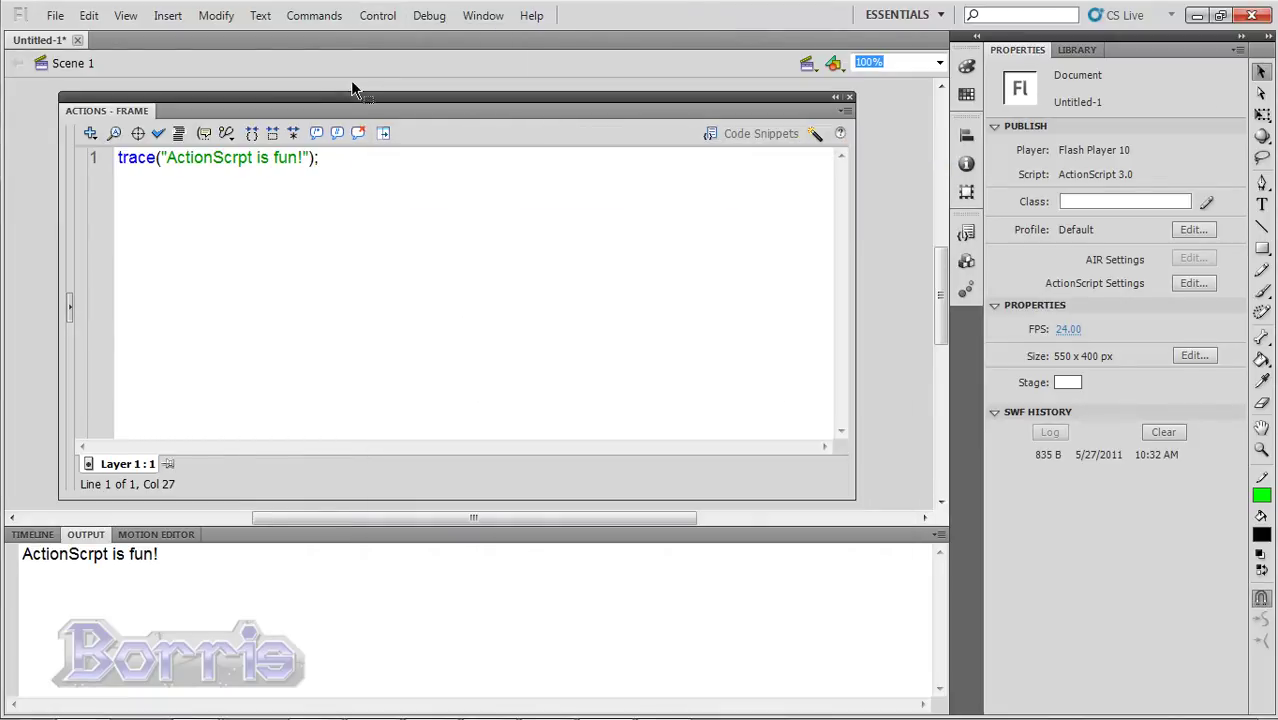
left_click(55, 15)
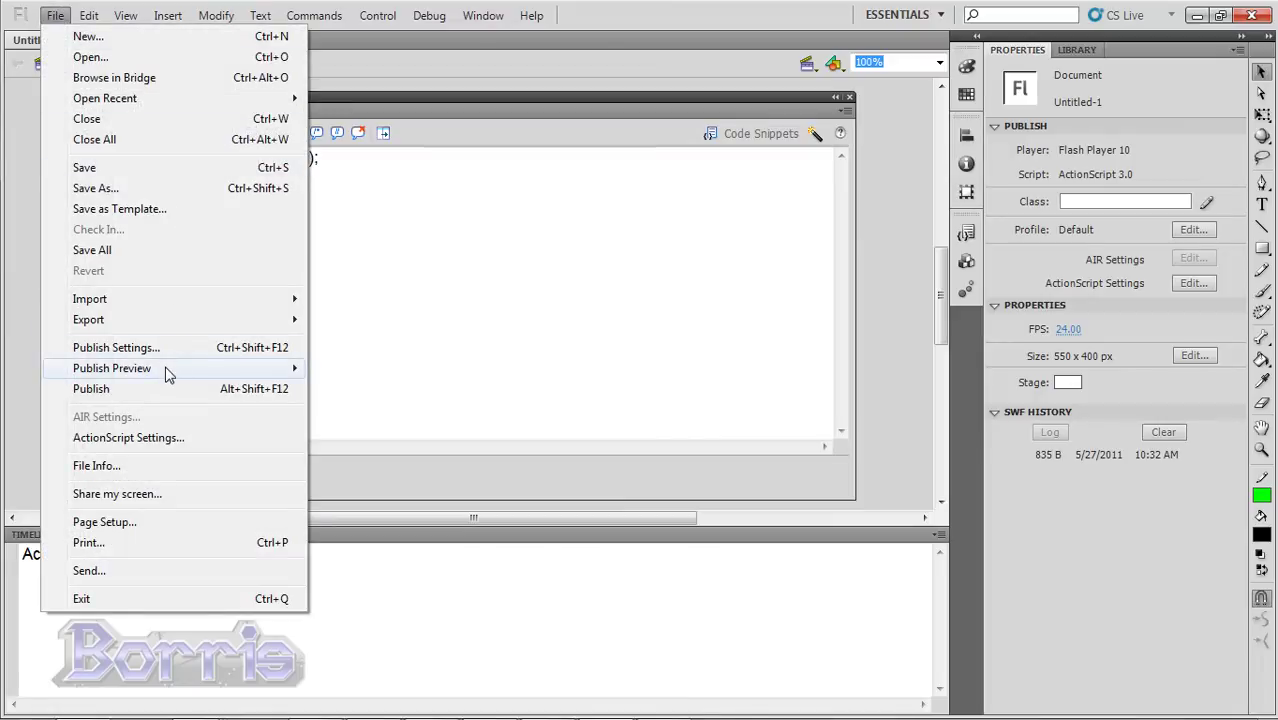
mouse_move(112, 368)
left_click(347, 391)
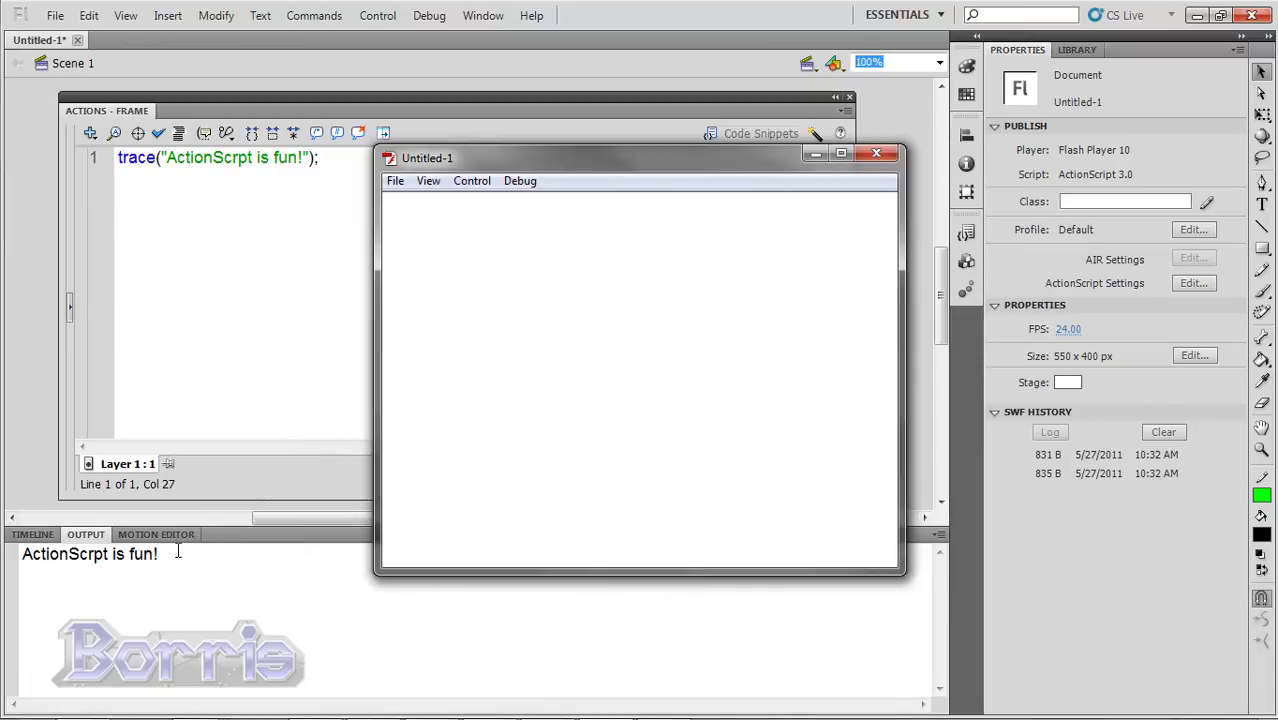
left_click(876, 153)
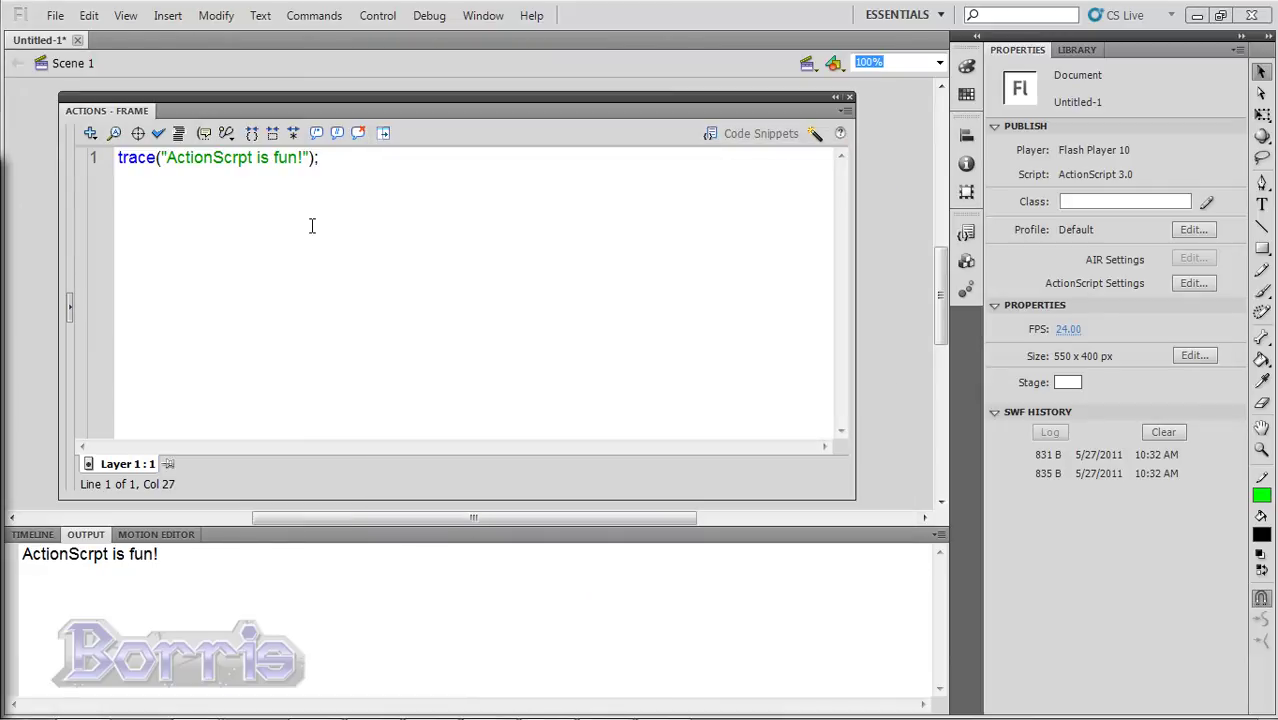
Declare var name_:String = "Borris"; above the trace statement
left_click(119, 160)
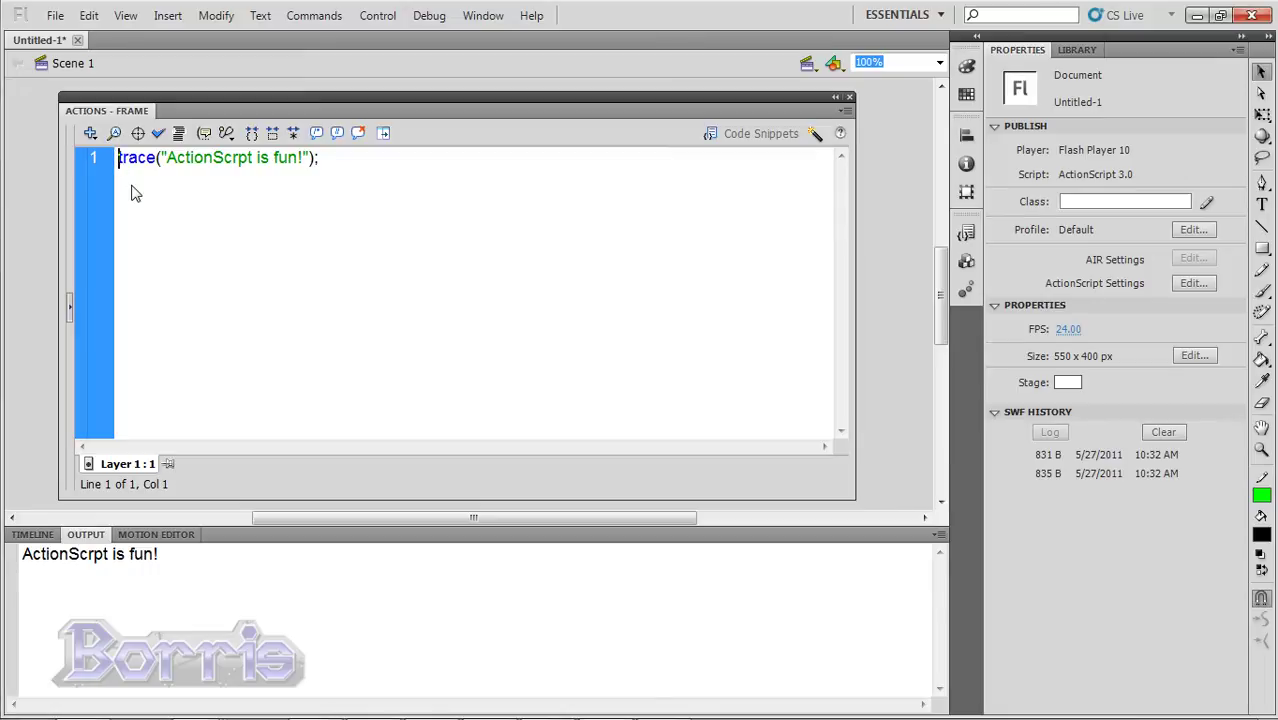
key("Return")
key("Return")
key("Up")
key("Up")
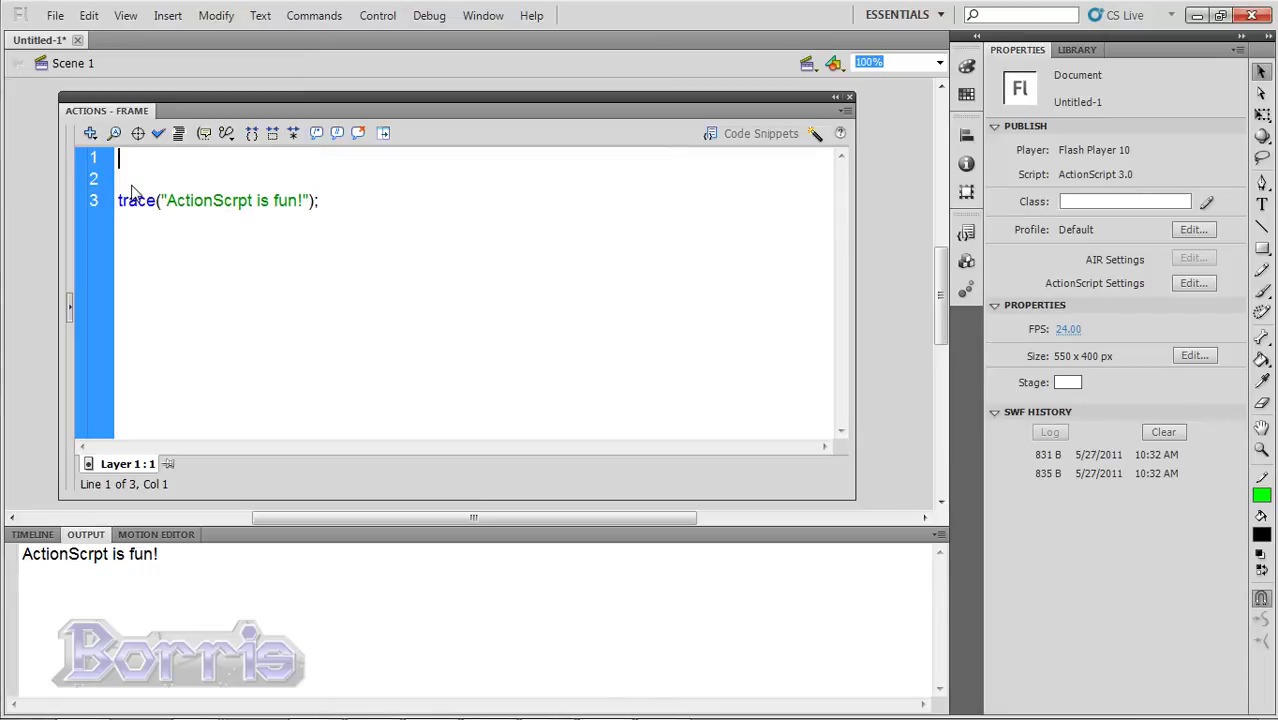
type("v")
type("ar nam")
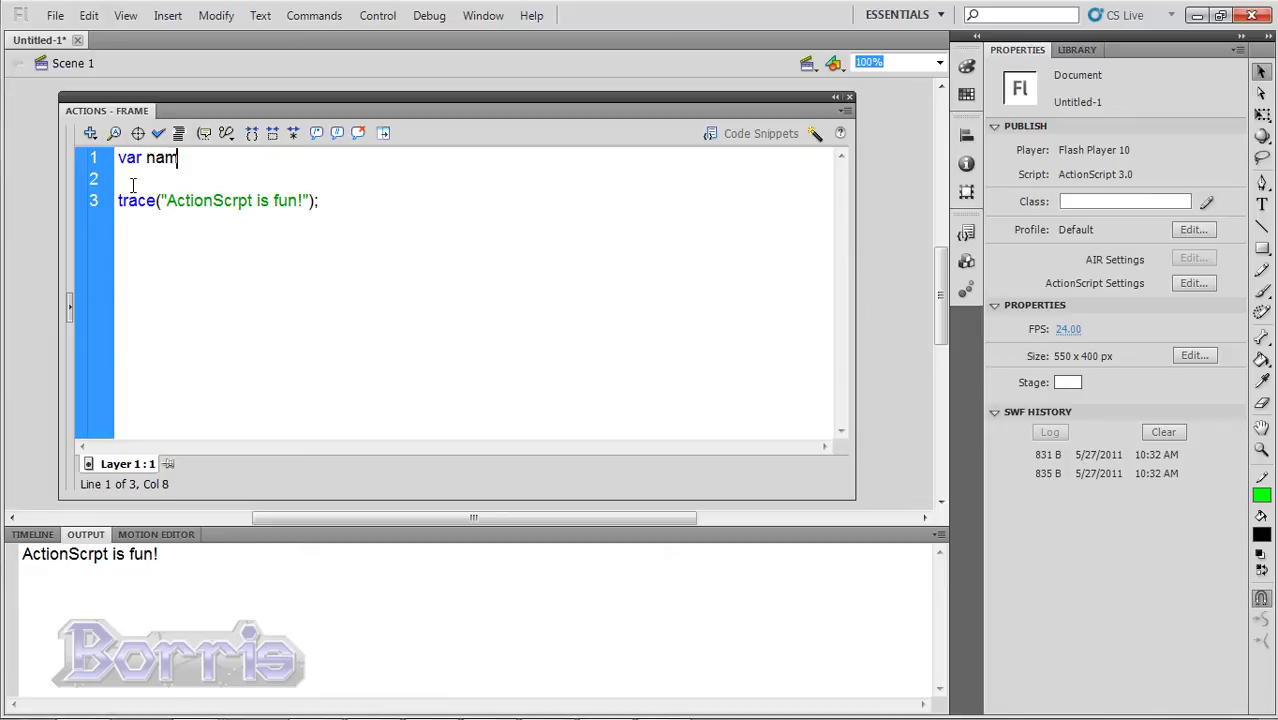
type("e_:St")
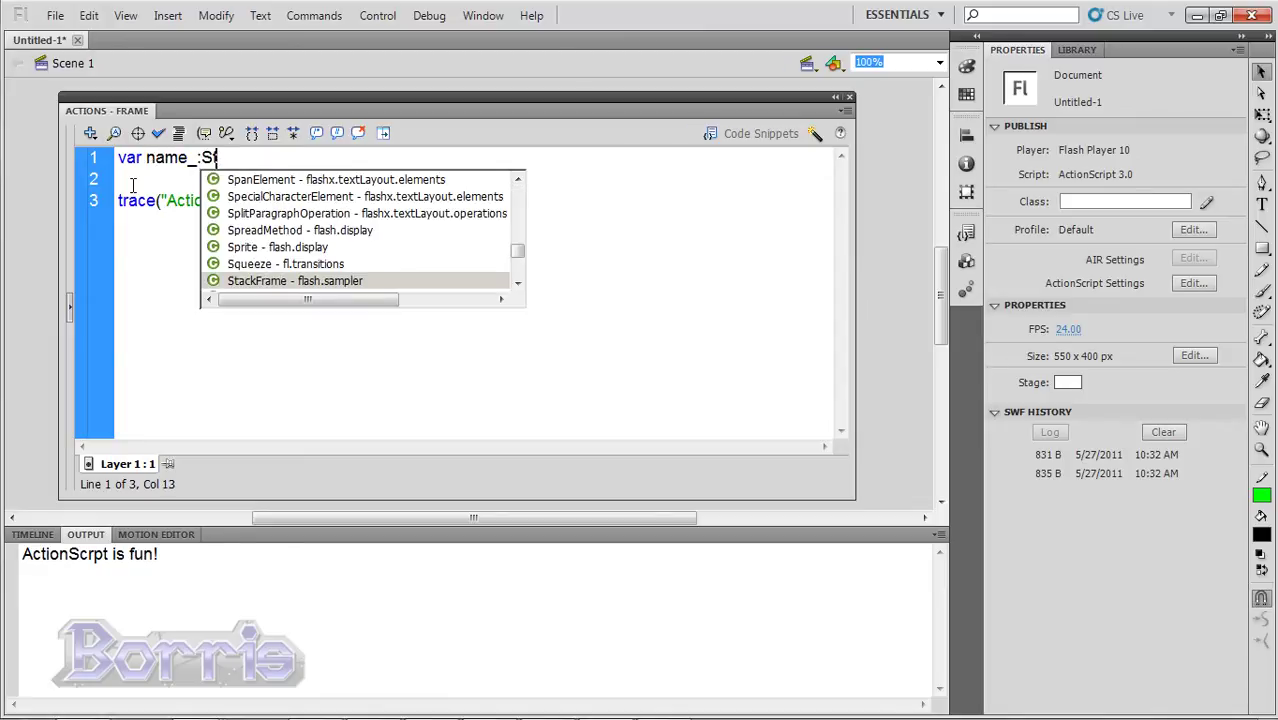
type("ring = ")
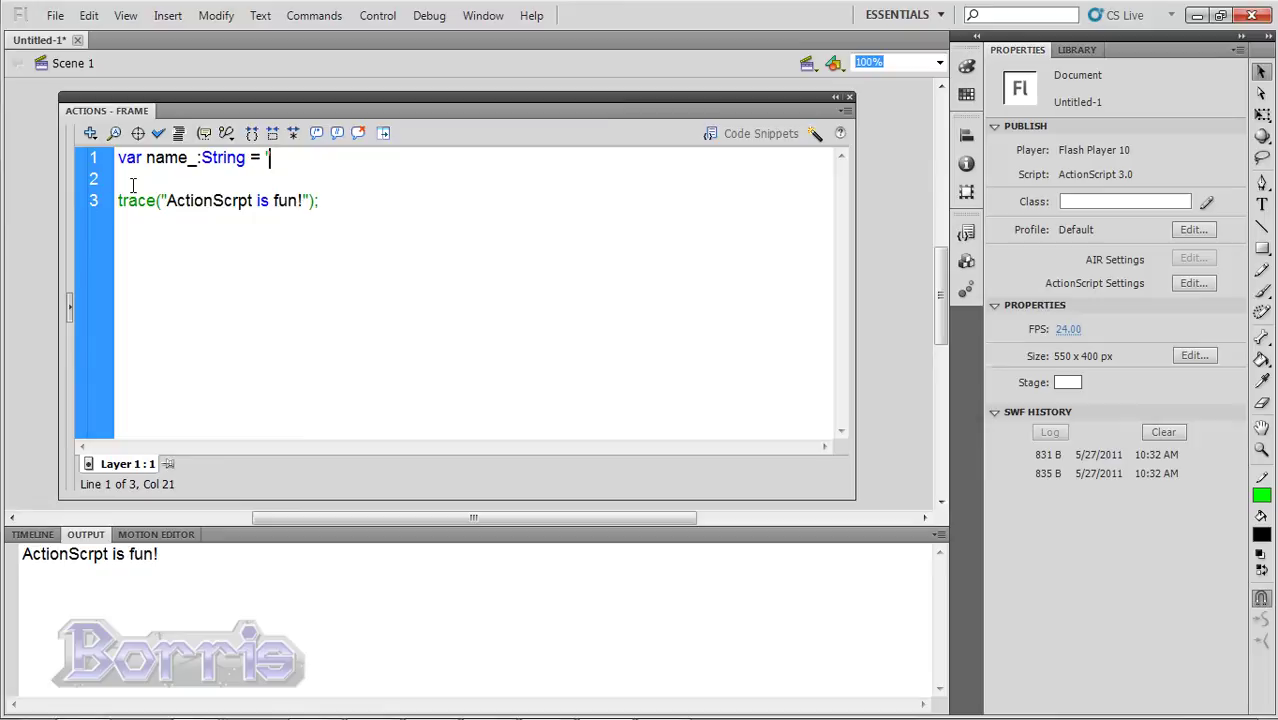
type("\"Borris")
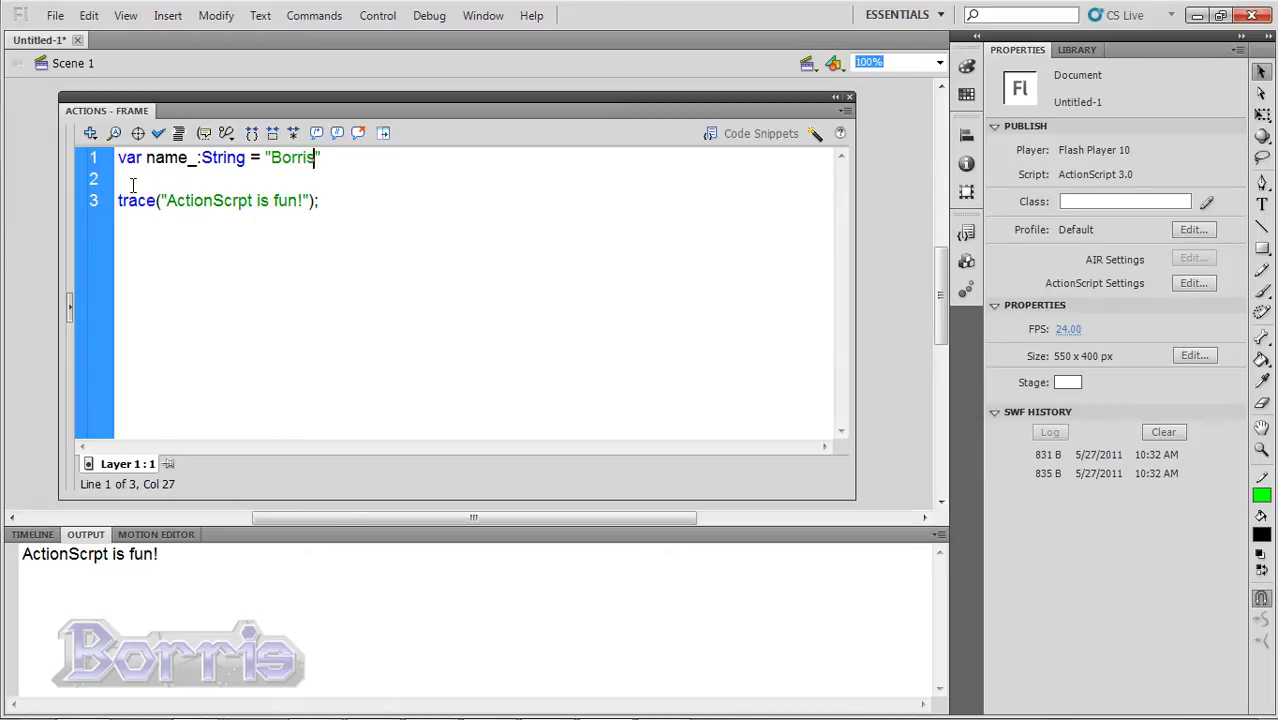
type("\";")
Change the trace to "My internet name is" + name_ and test the movie
left_click(302, 201)
key("Delete")
key("BackSpace")
key("BackSpace")
key("BackSpace")
key("BackSpace")
key("BackSpace")
key("BackSpace")
key("BackSpace")
key("BackSpace")
key("BackSpace")
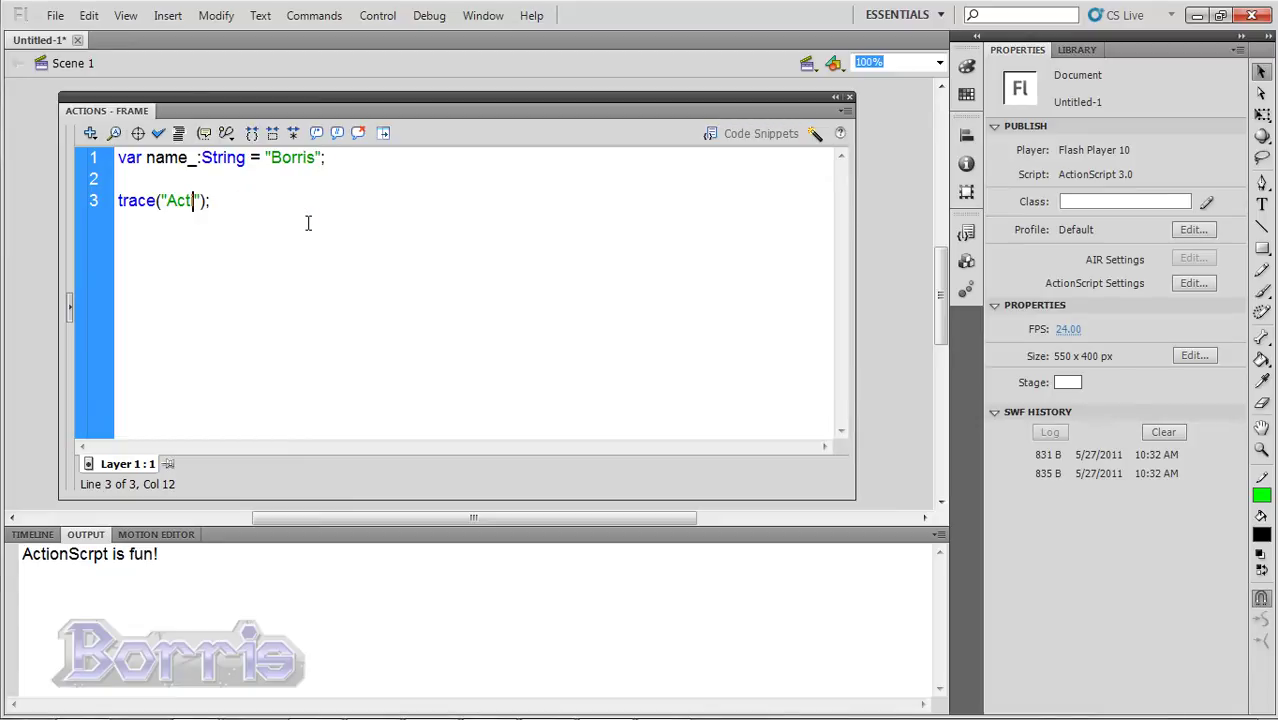
key("BackSpace")
key("BackSpace")
key("BackSpace")
key("BackSpace")
type("M")
type("y internet ")
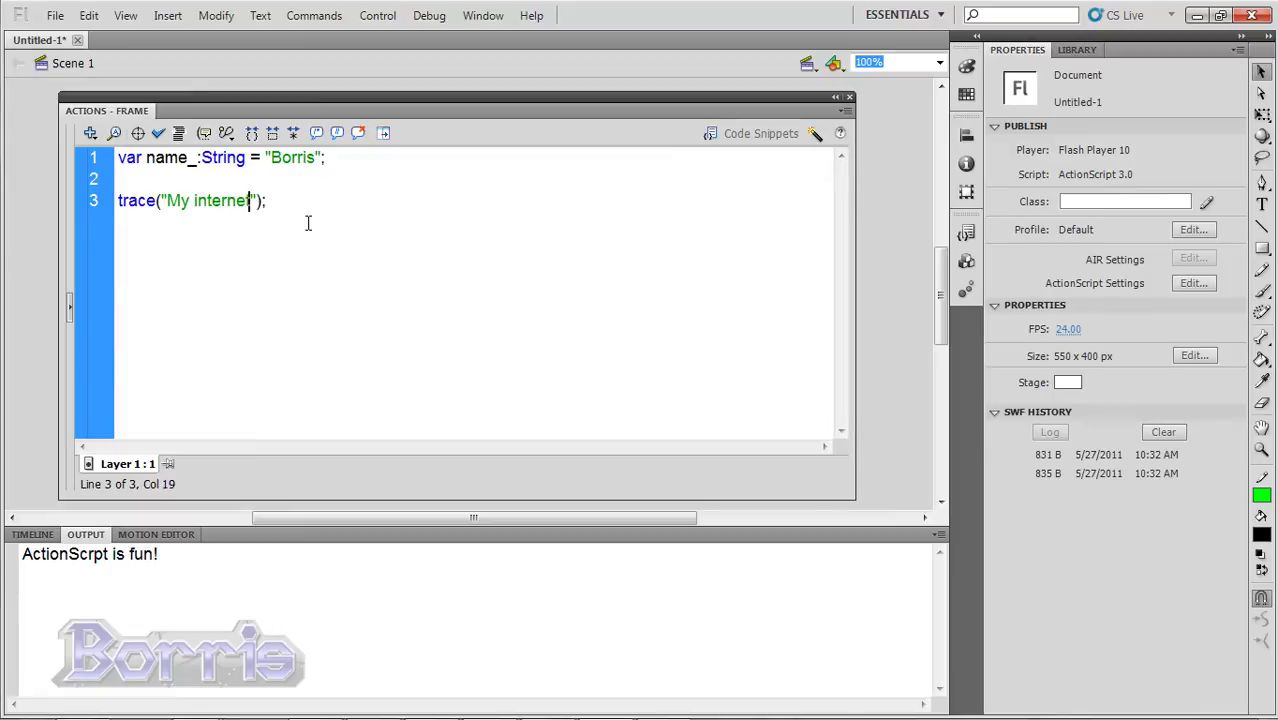
type("name ")
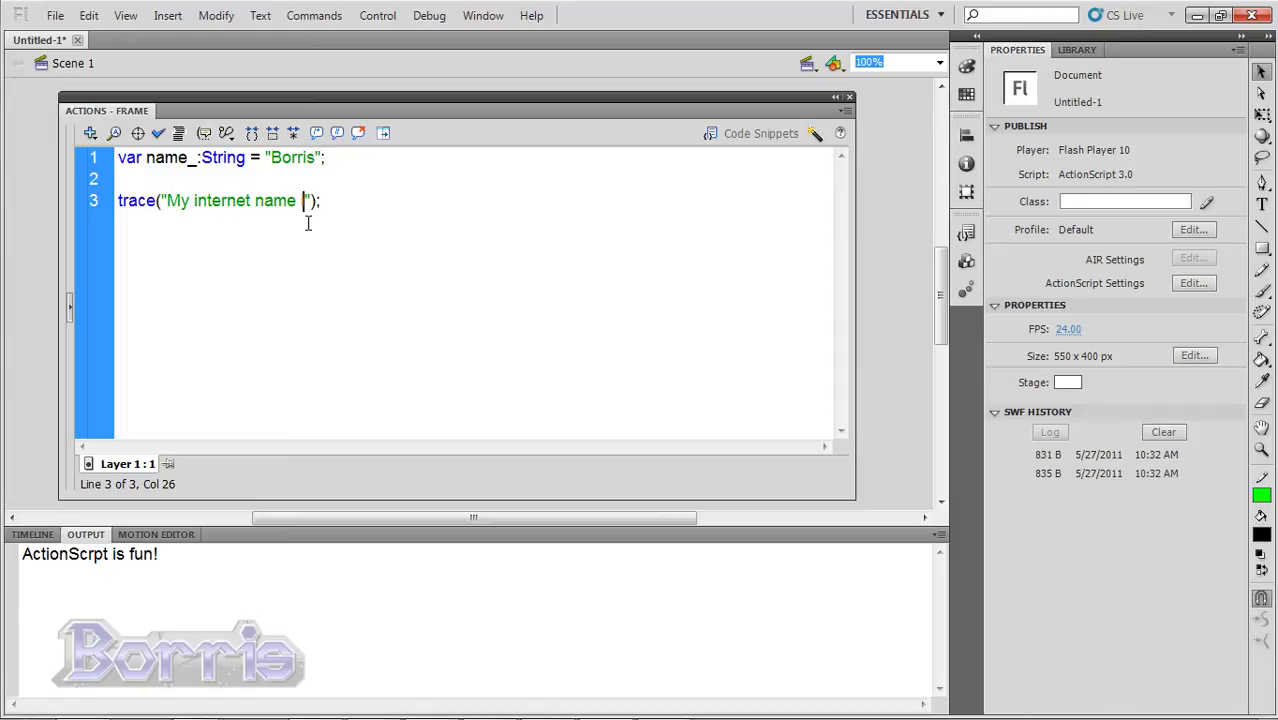
type("is")
key("Right")
type("+ ")
type("name_")
key("ctrl+Return")
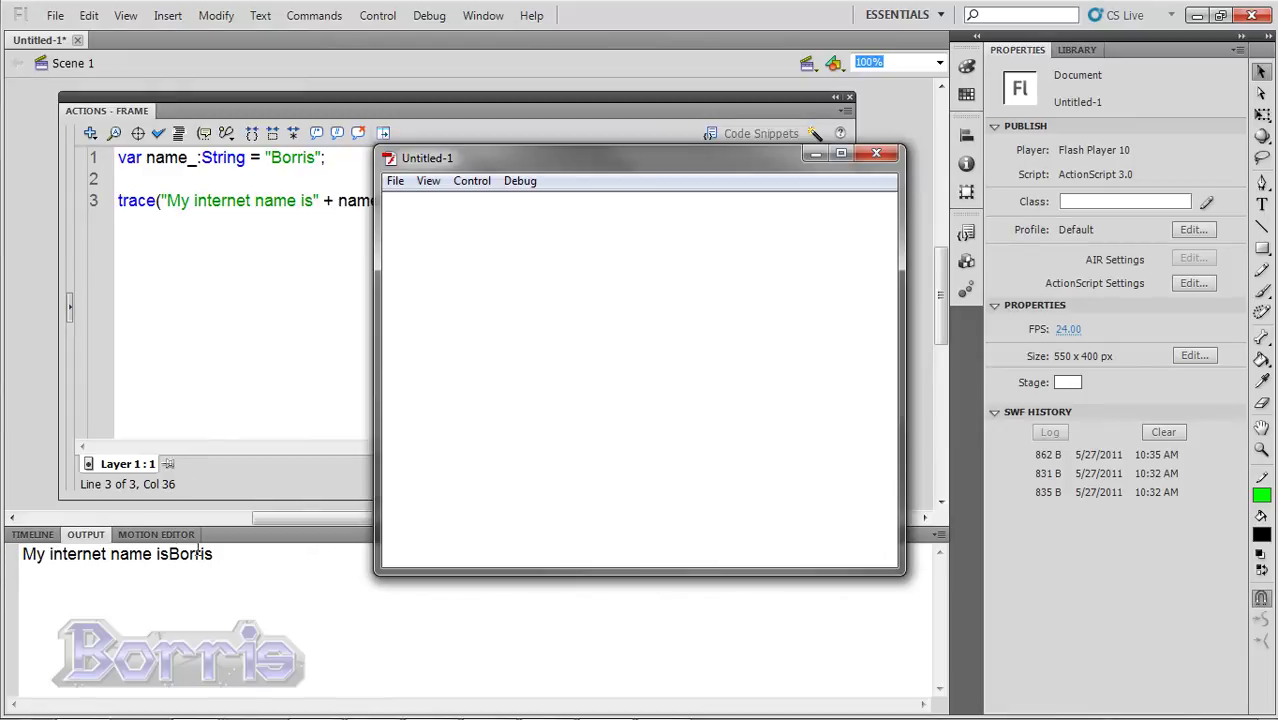
Trim the trace to just name_ and test it, printing Borris
left_click(874, 156)
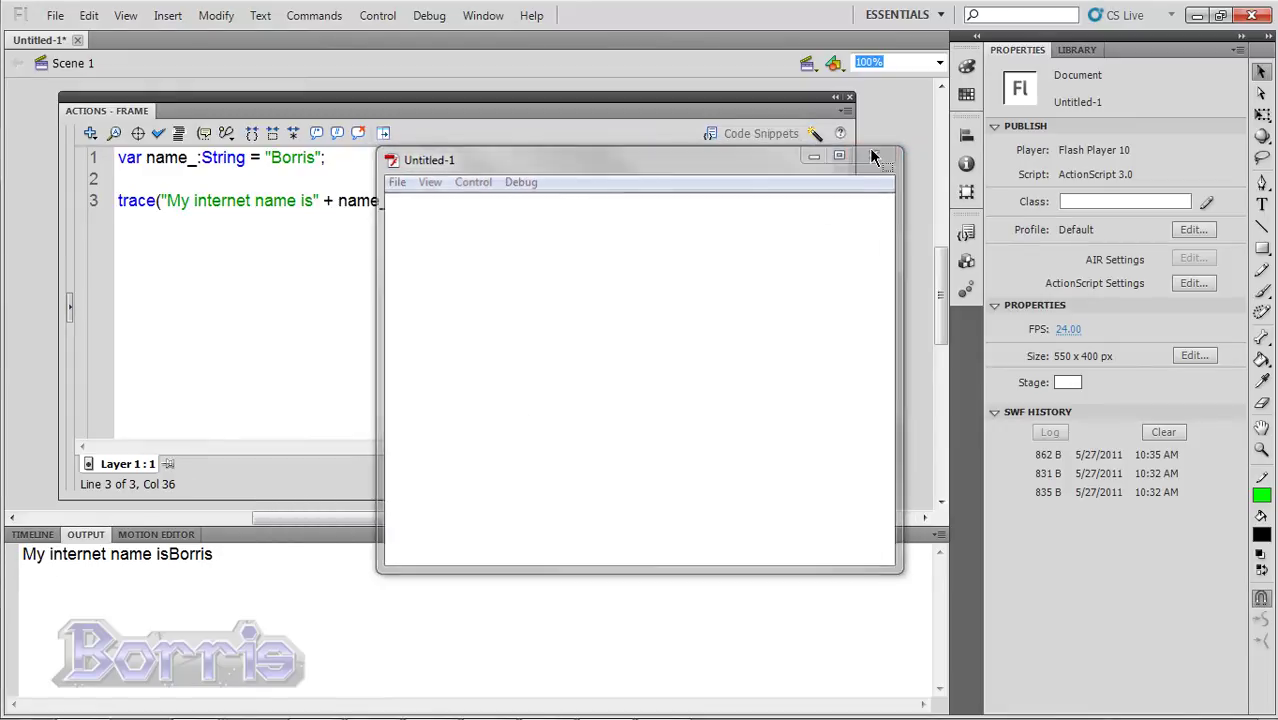
left_click(457, 207)
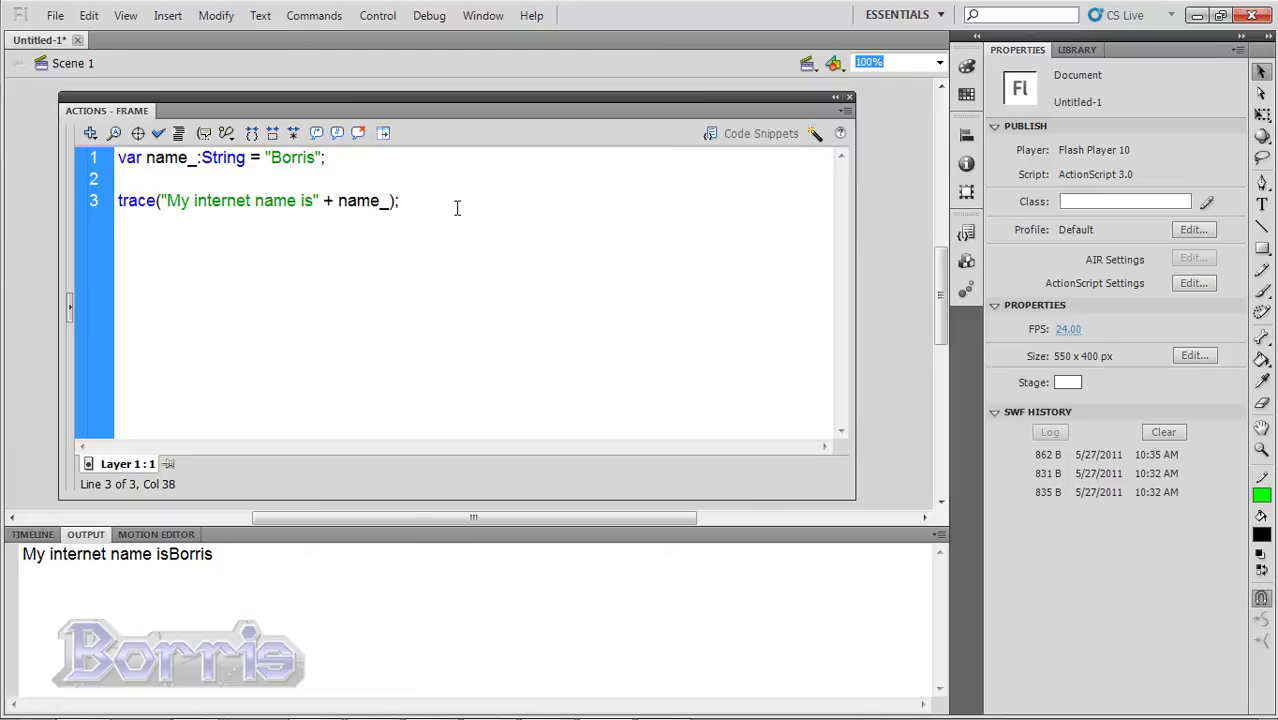
left_click_drag(338, 201, 161, 201)
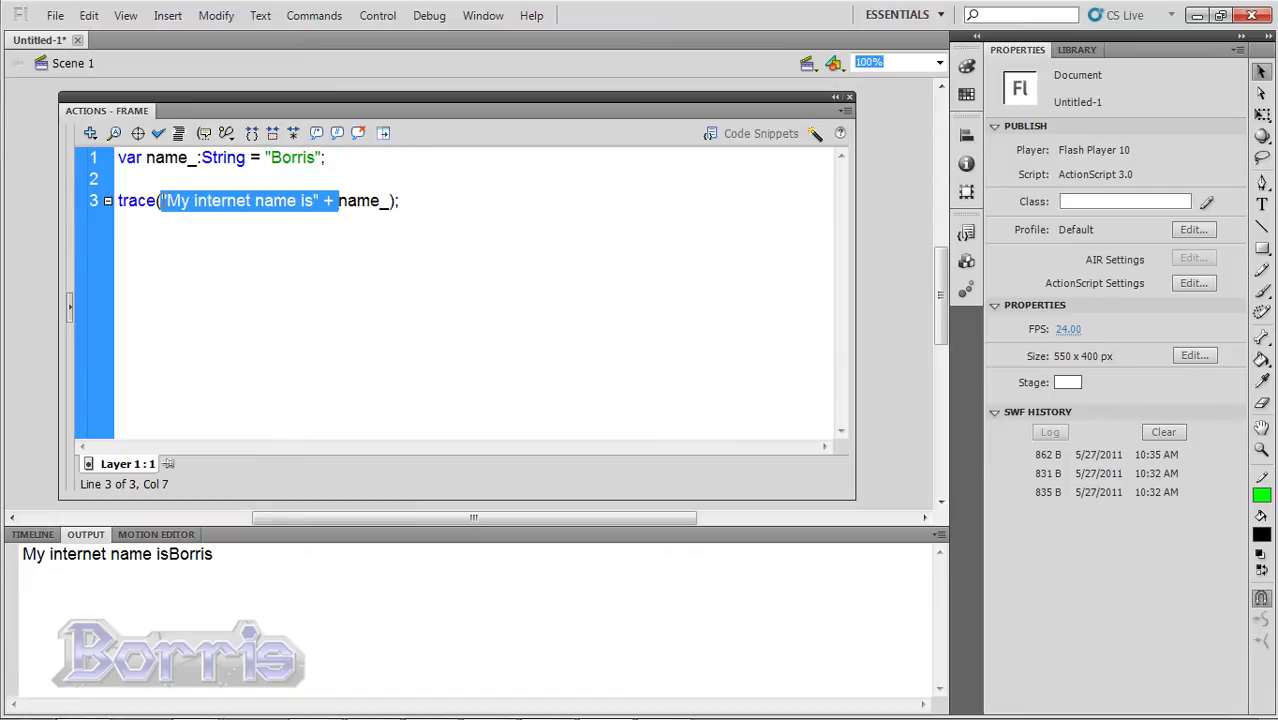
key("Delete")
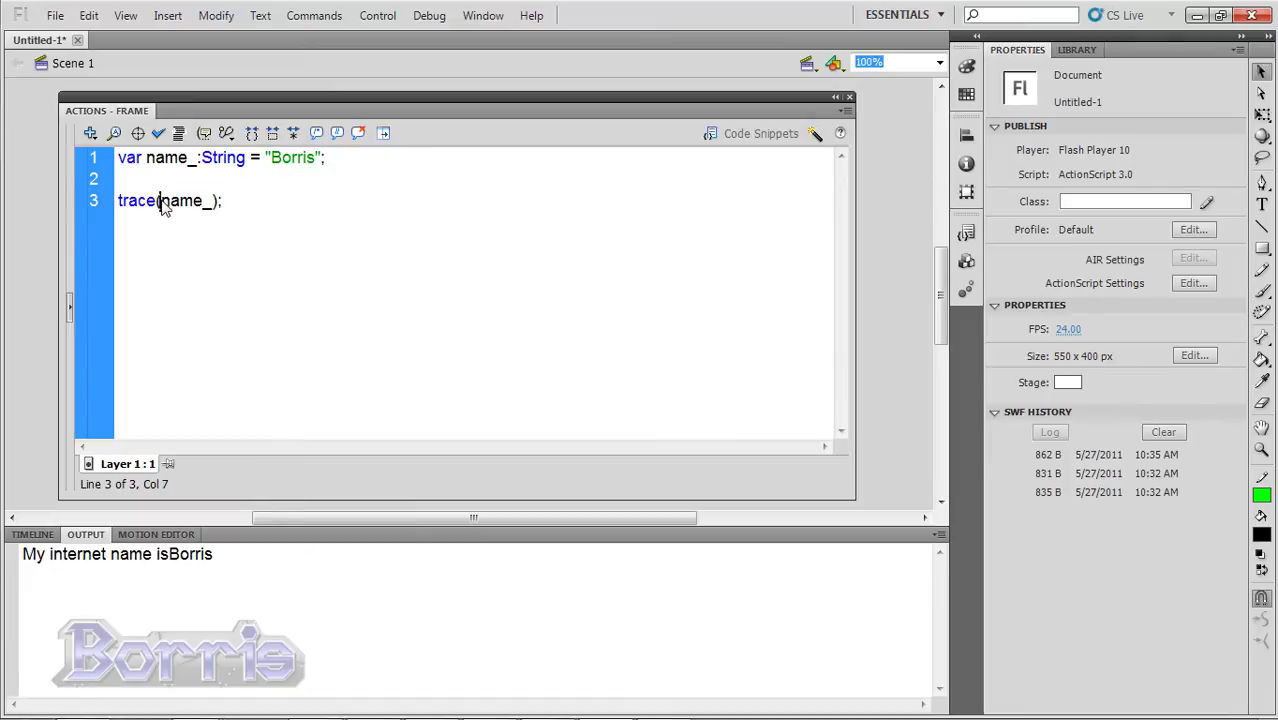
key("ctrl+Return")
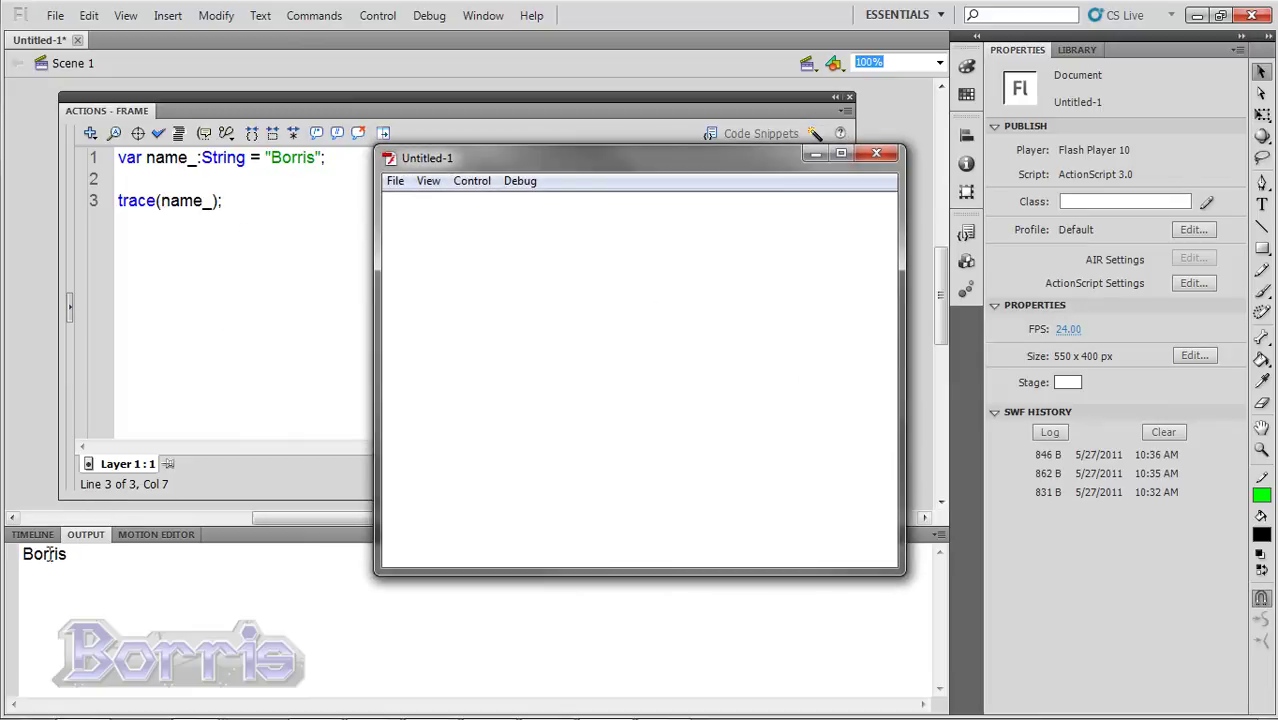
left_click(876, 153)
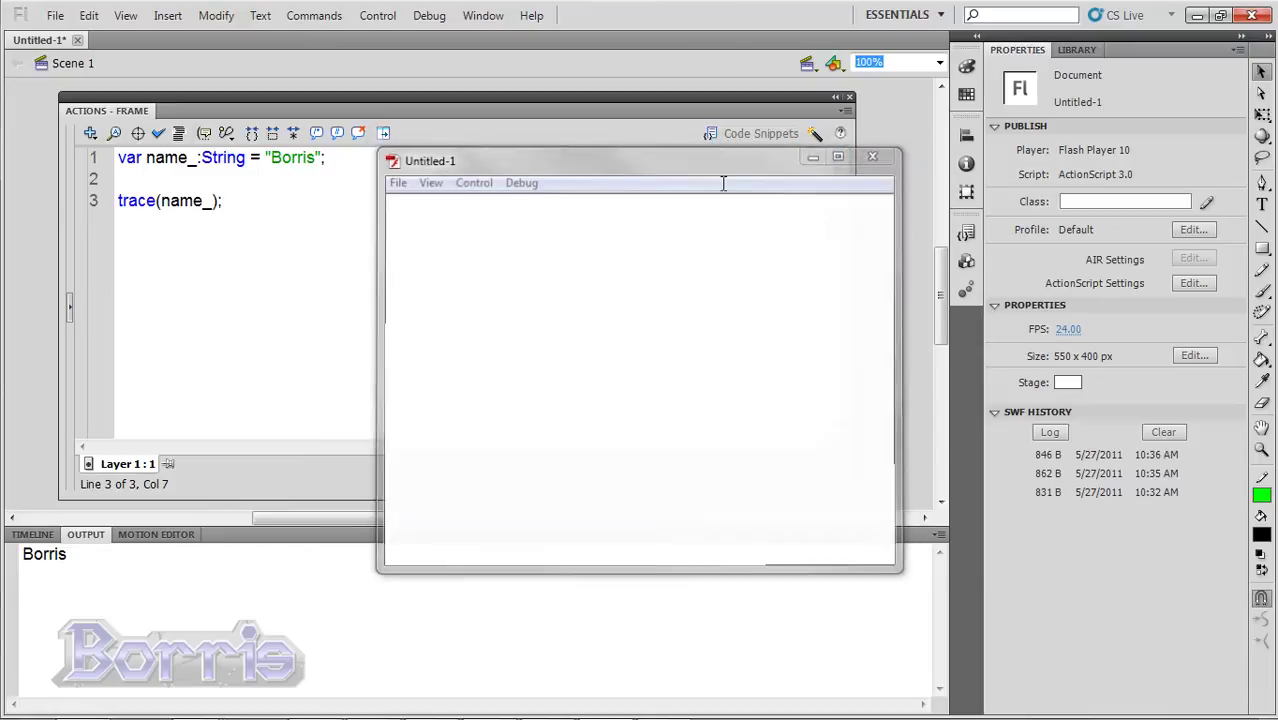
left_click(243, 201)
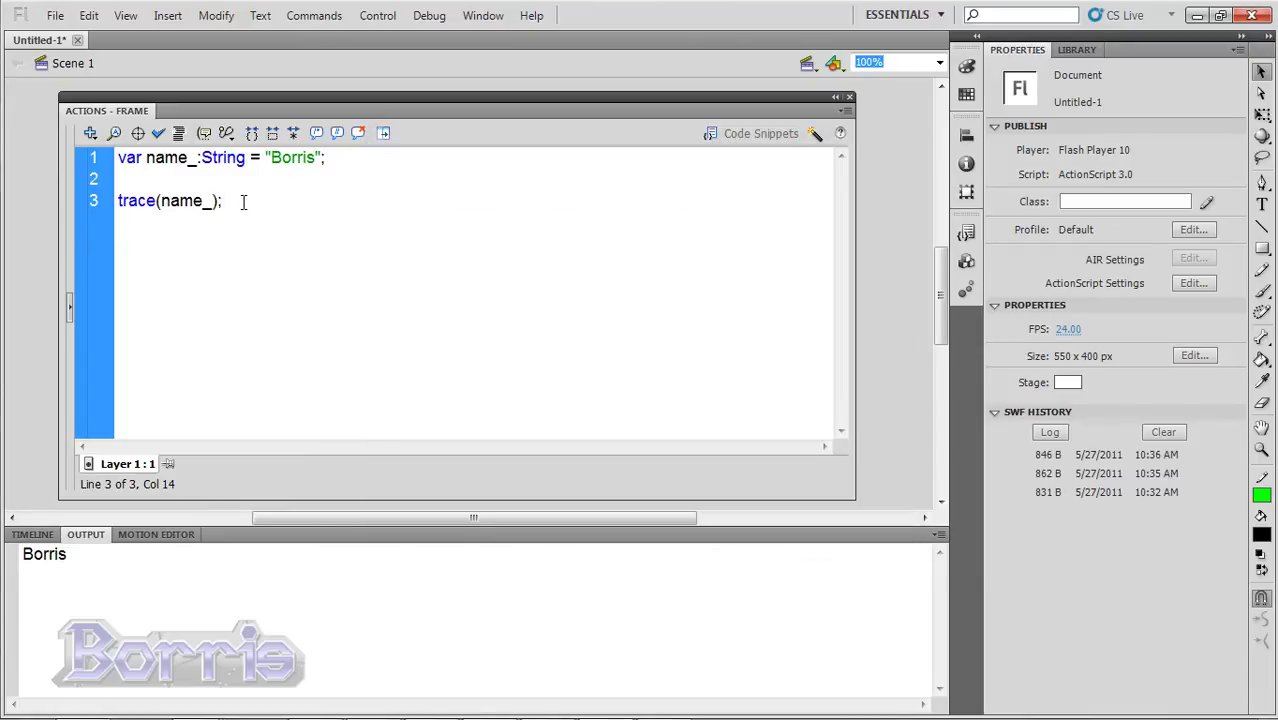
Add var age:int = 17; and trace name_ + " is " + age, then test
left_click(211, 180)
type("var a")
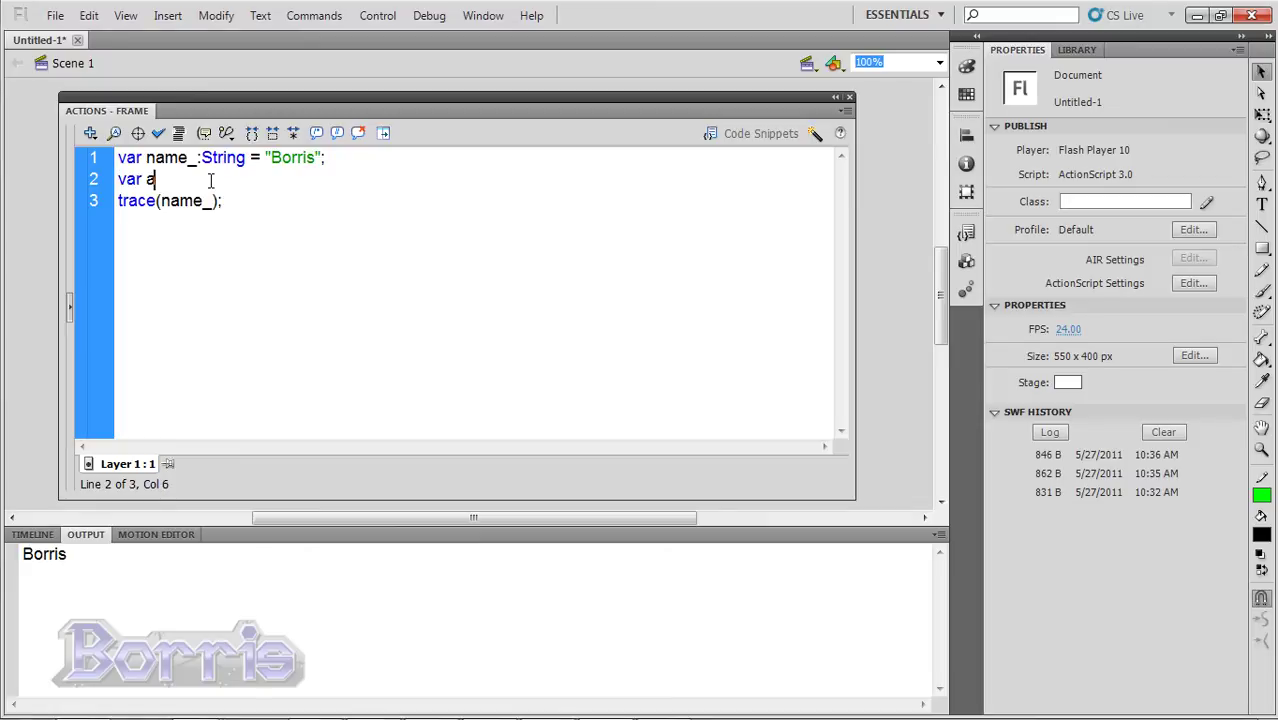
type("ge:int")
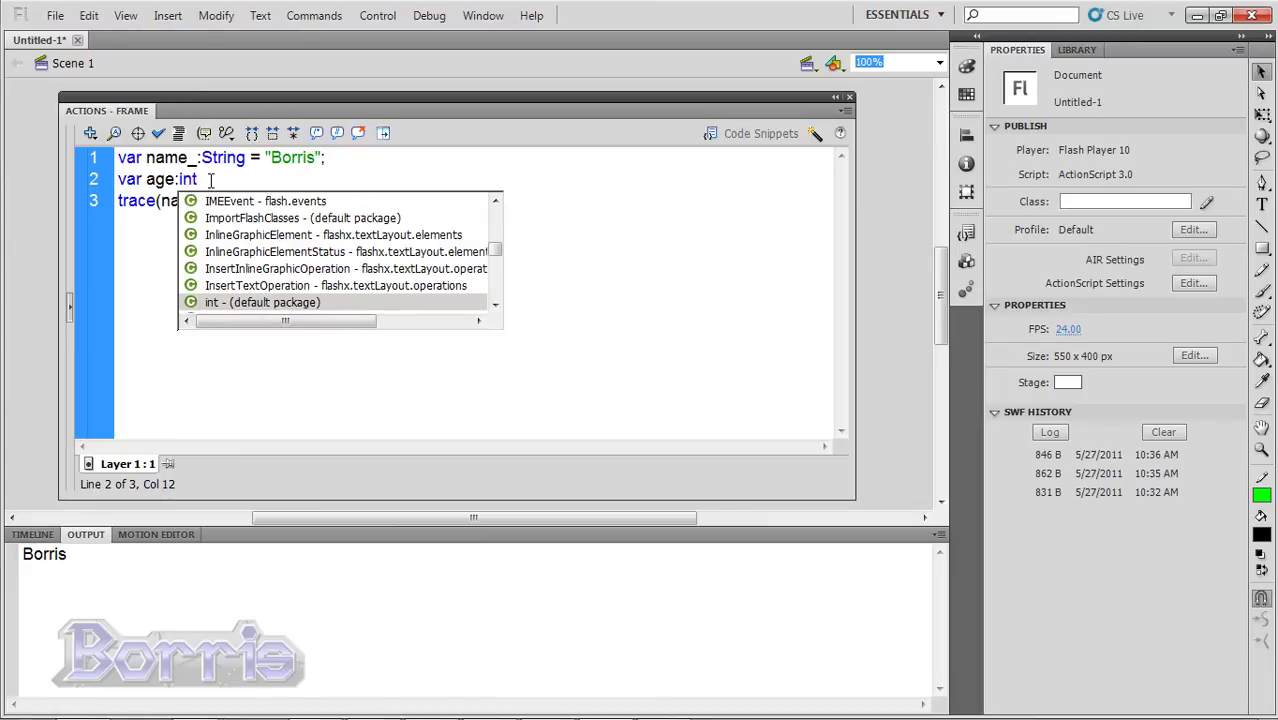
type(" = 17")
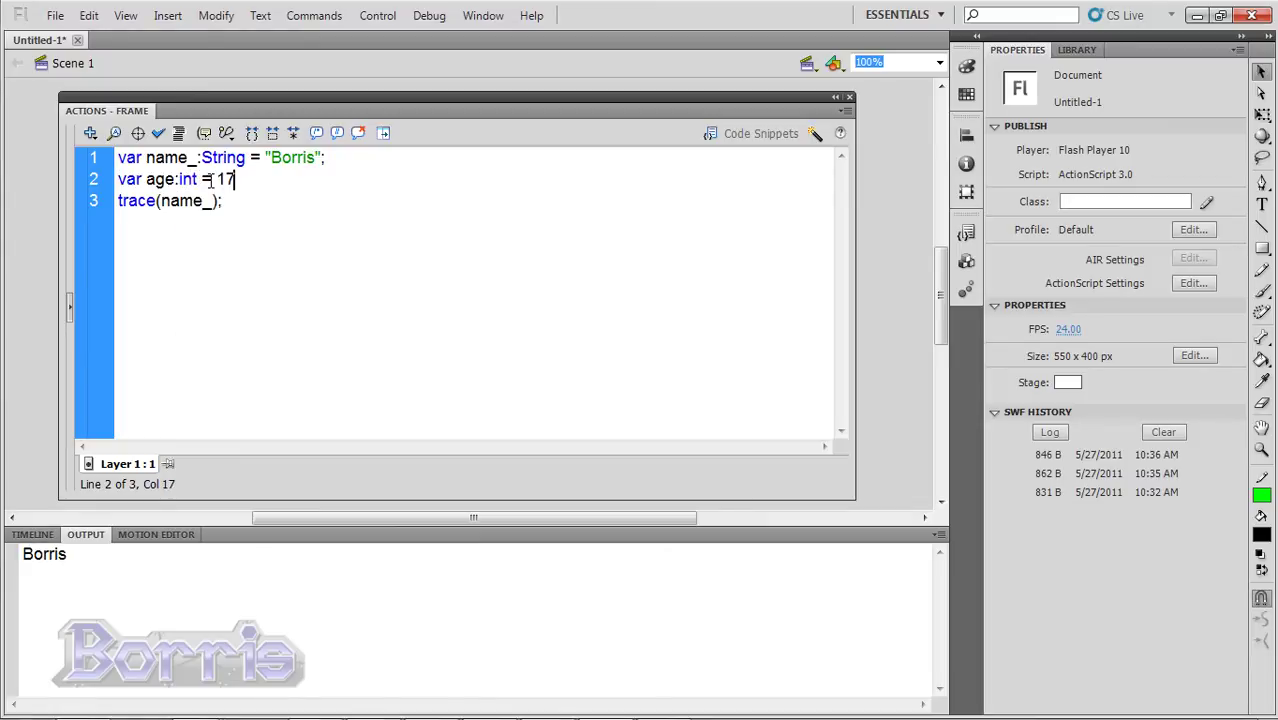
type(";")
left_click(214, 200)
type("+")
type(" \"")
type(" is")
key("Right")
type("+ ")
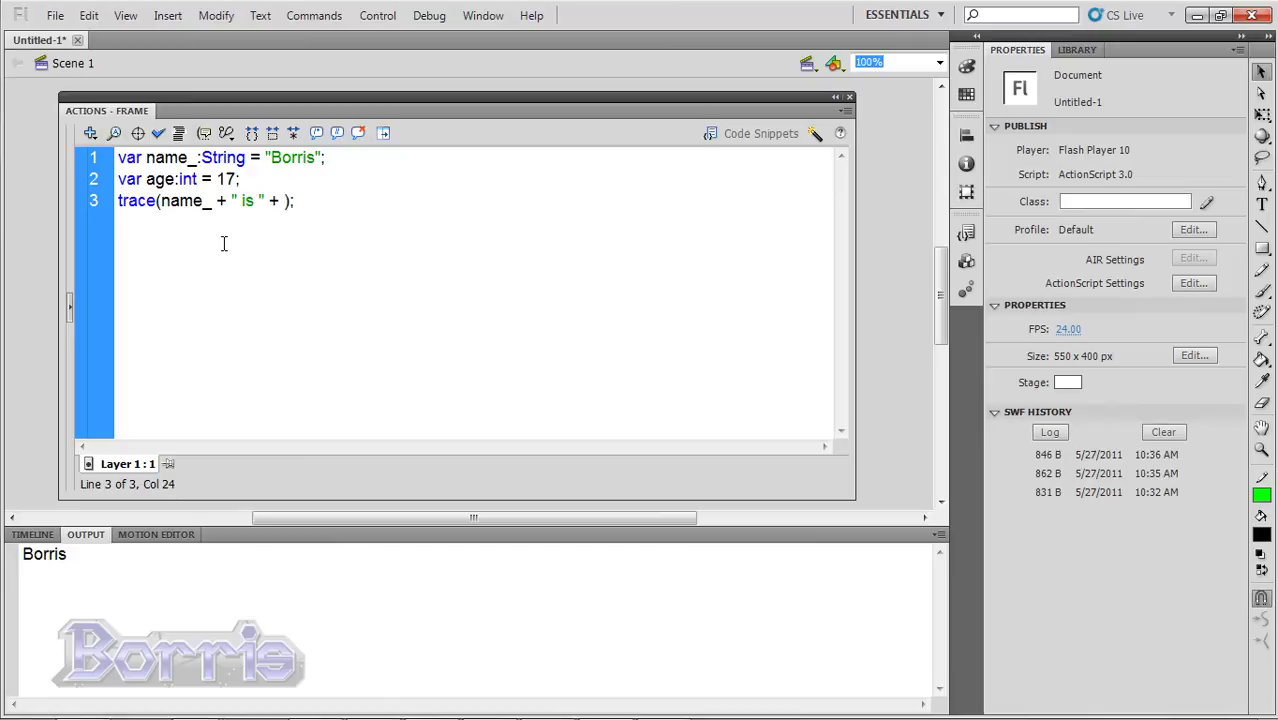
type("age")
key("ctrl+Return")
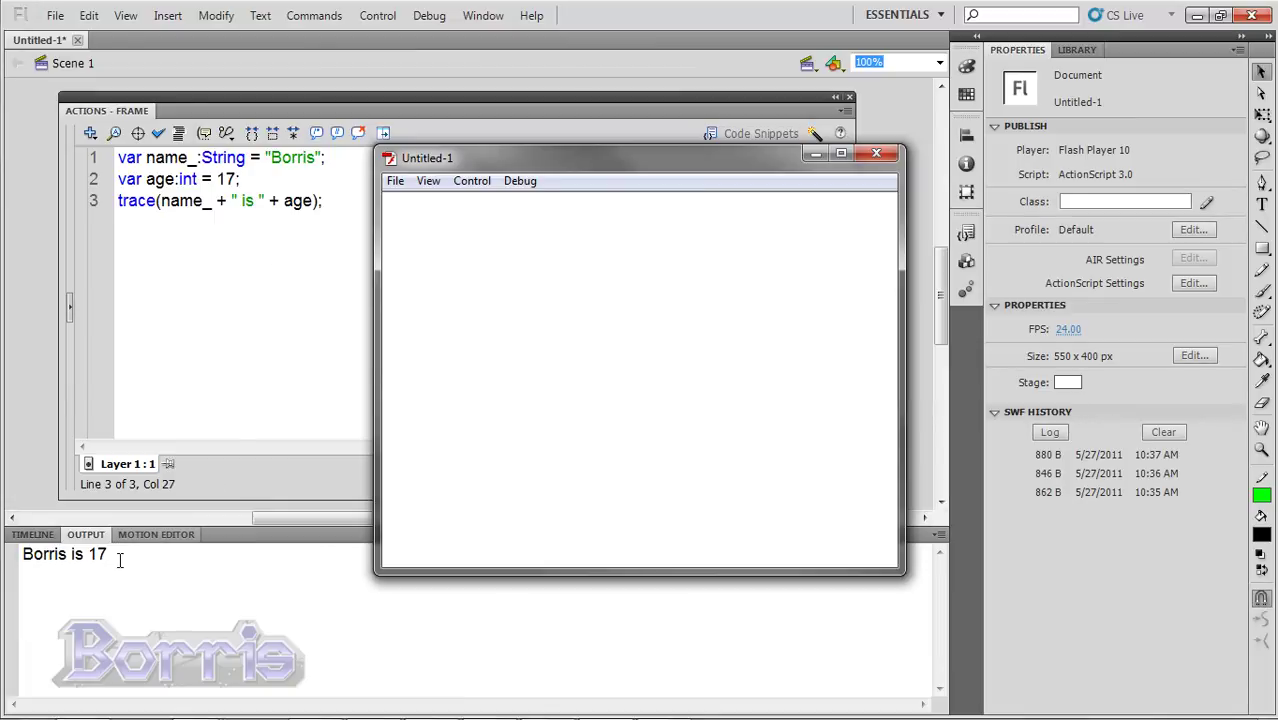
Replace the trace arguments with "this tutorial is finished" and test the movie
left_click(876, 153)
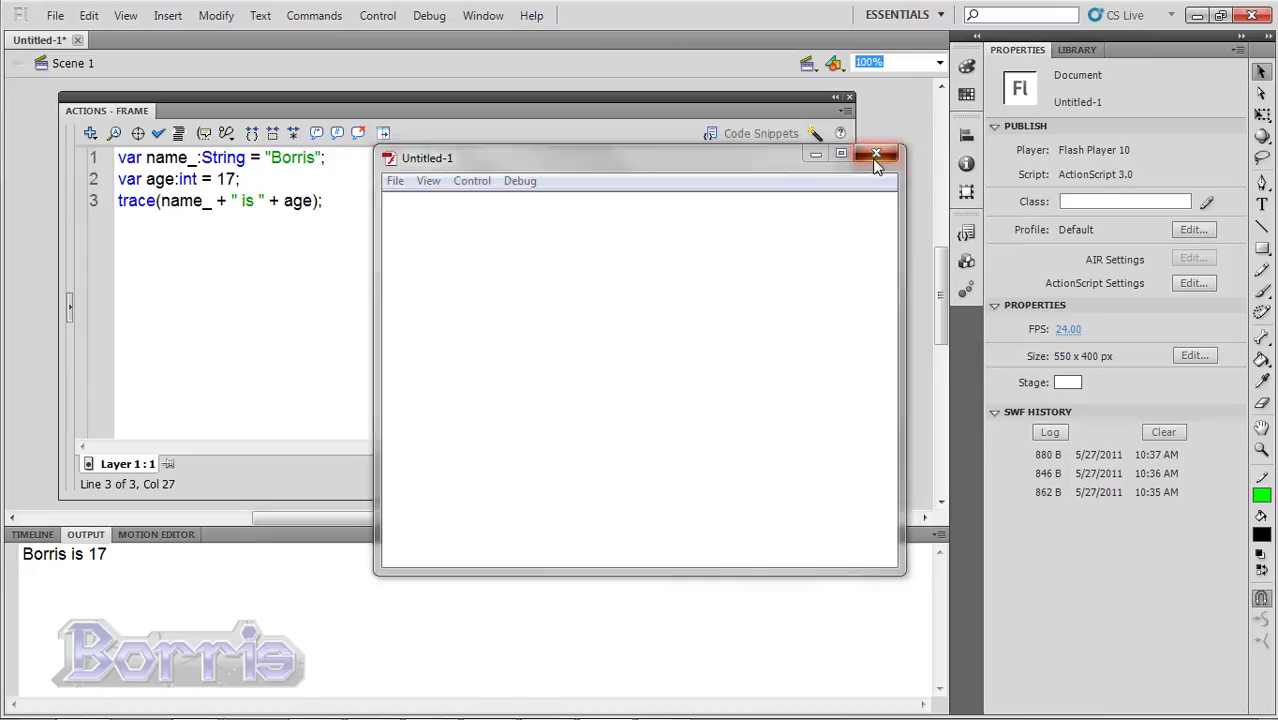
left_click(380, 200)
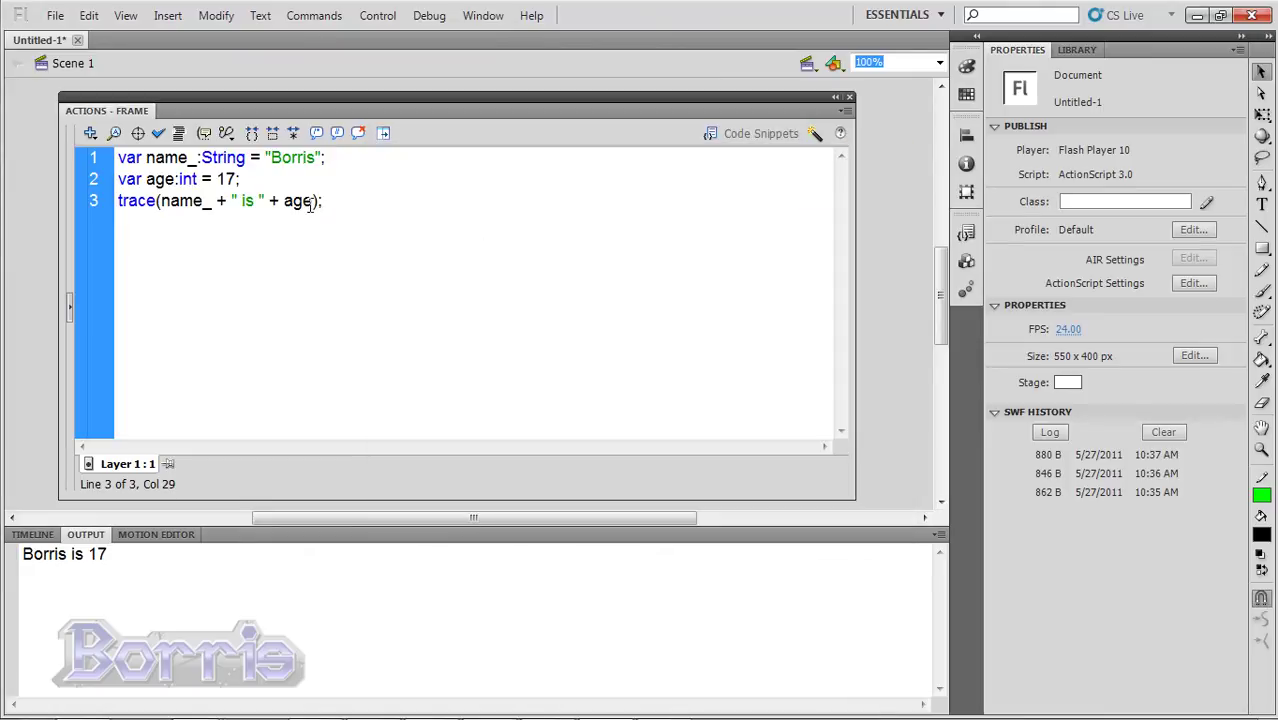
left_click_drag(312, 203, 163, 205)
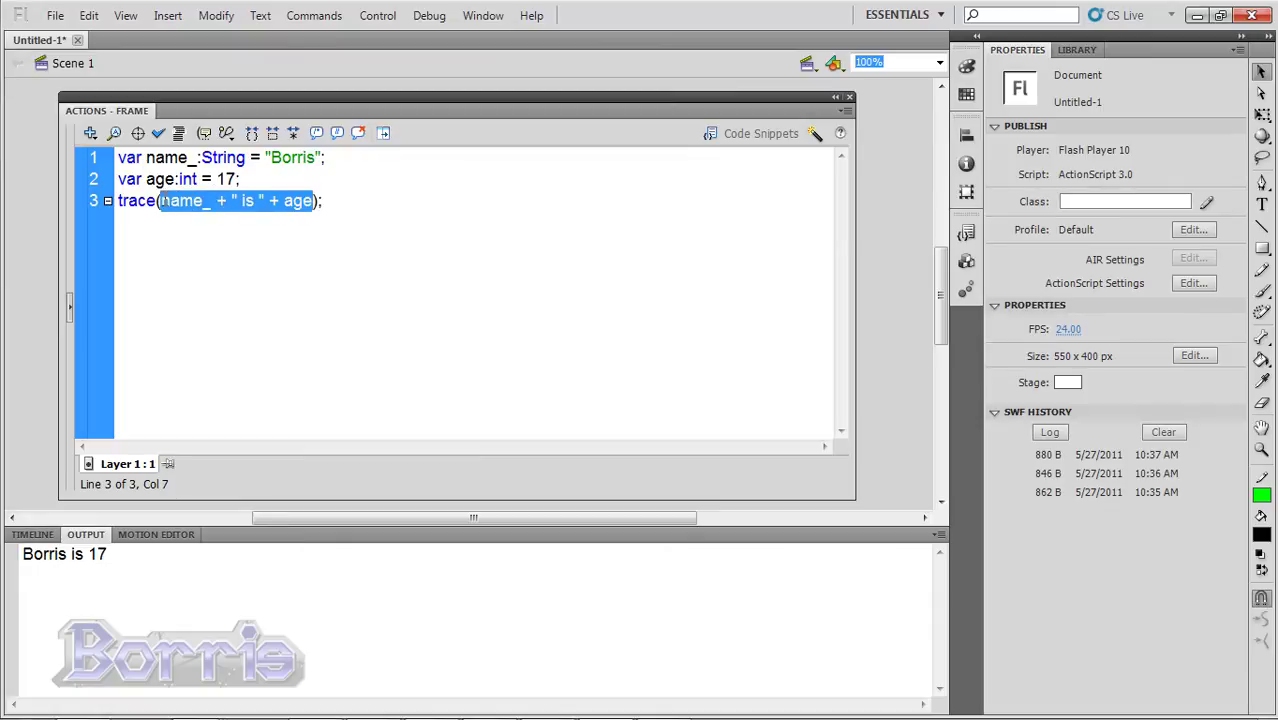
key("BackSpace")
type("\"th")
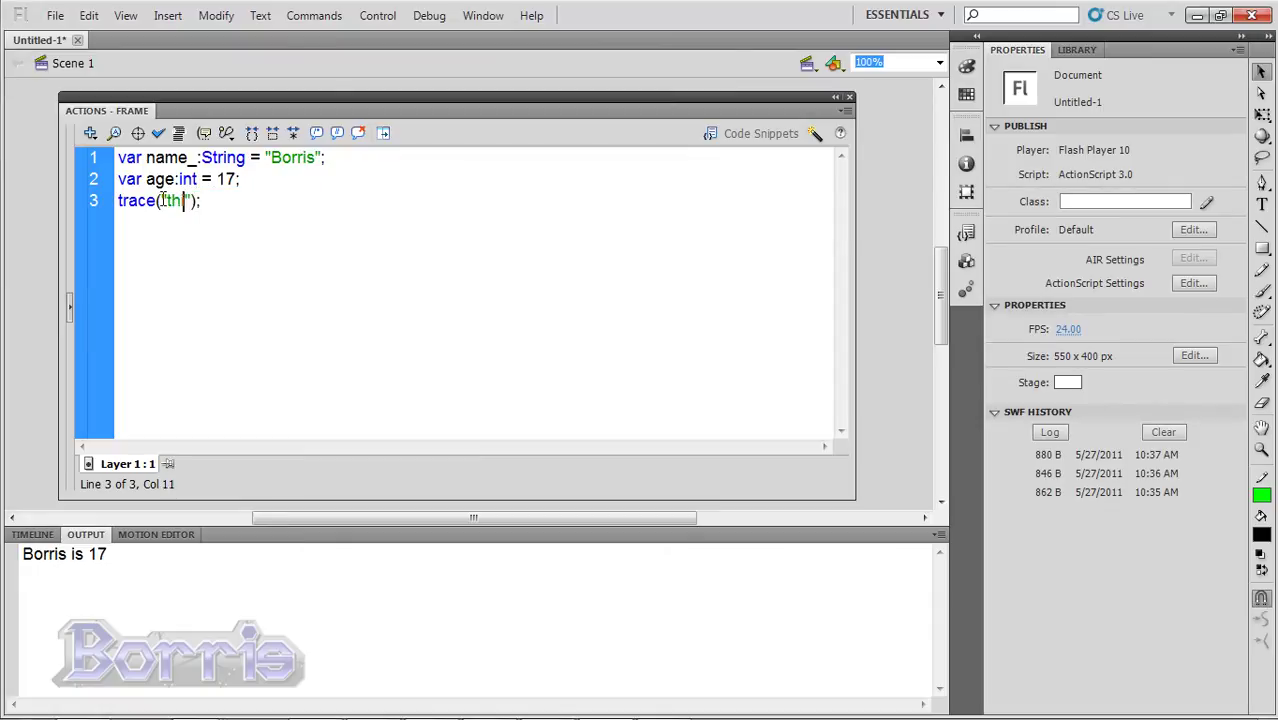
type("is tutorial i")
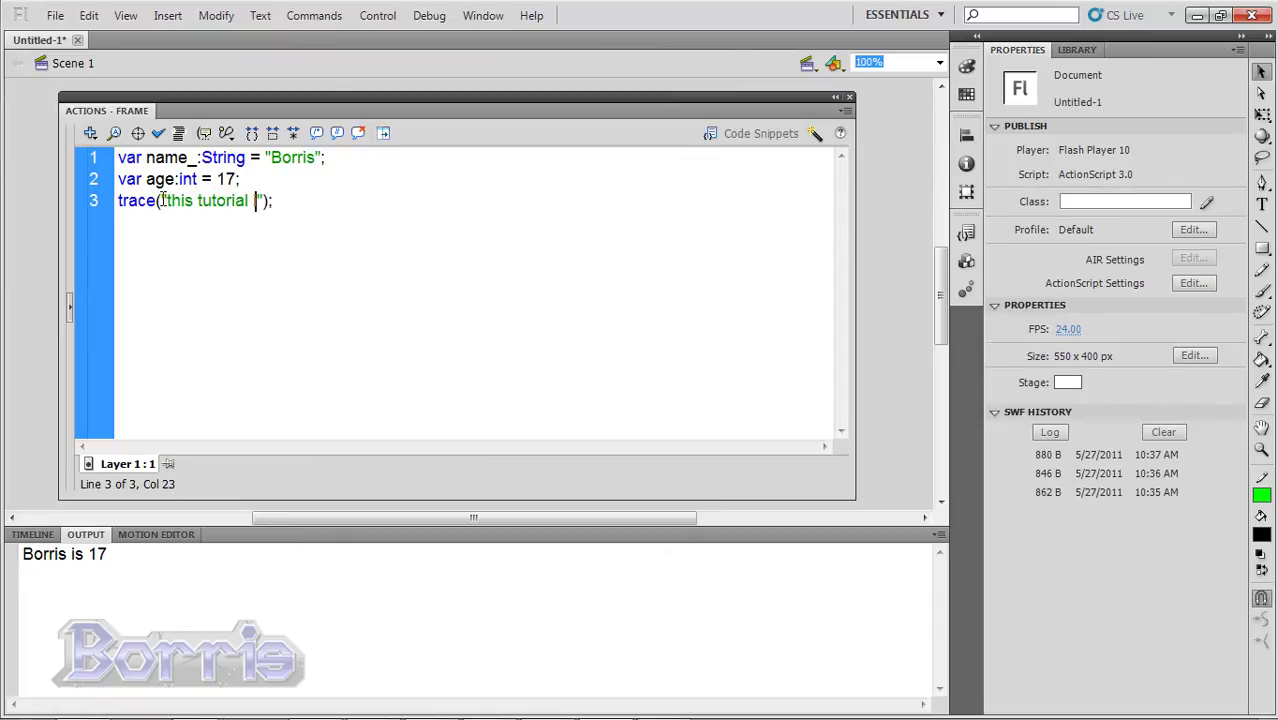
type("s finished")
key("ctrl+Return")
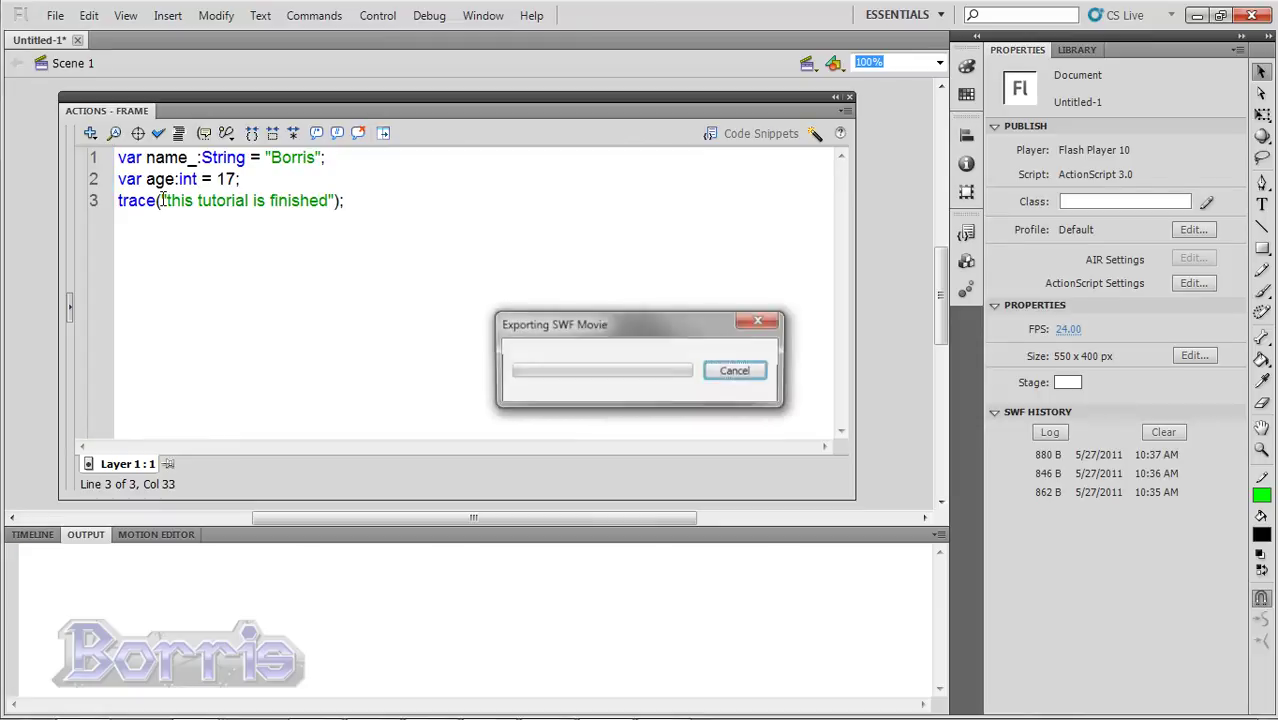